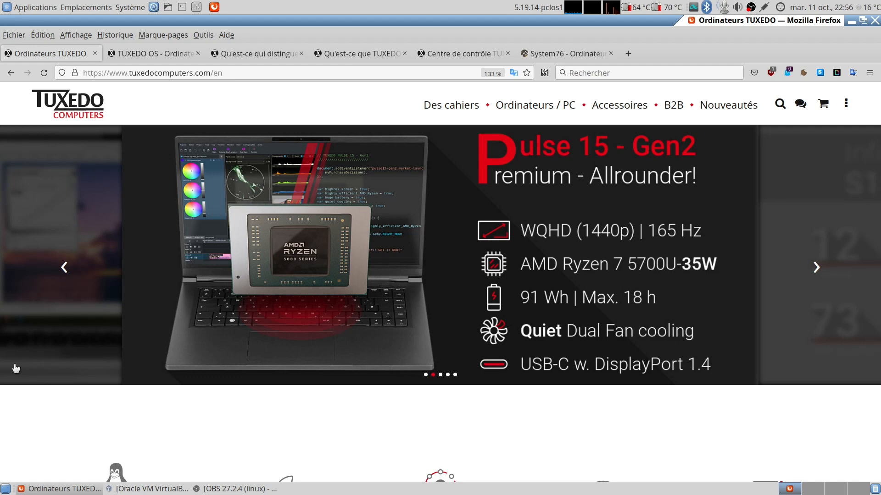
- Look through the TUXEDO Computers home page down to its support section
scroll(6, 417, "down", 3)
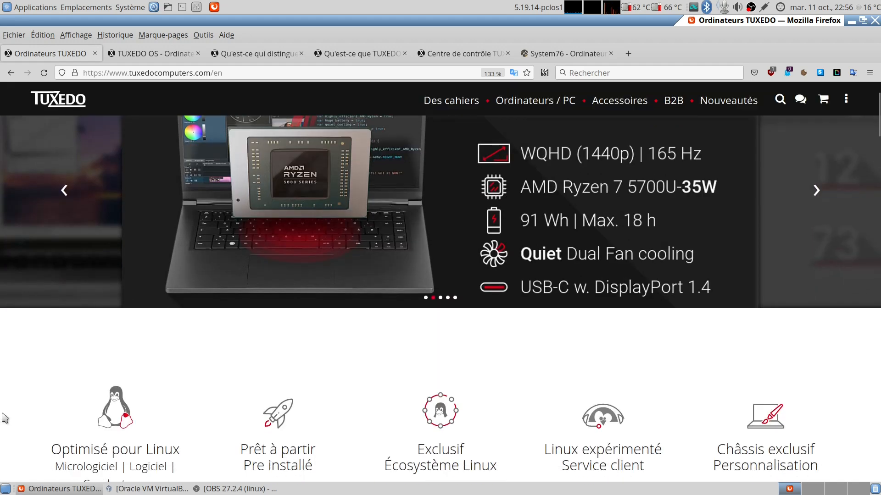
scroll(134, 360, "down", 10)
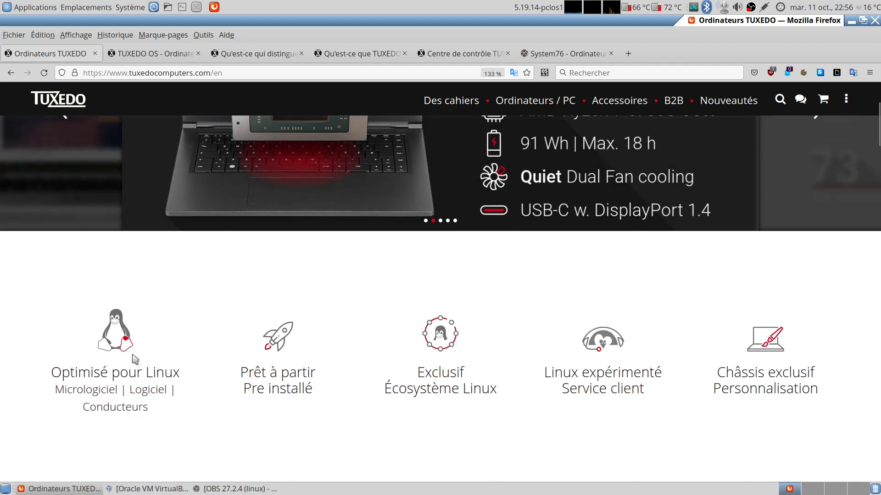
scroll(123, 360, "down", 10)
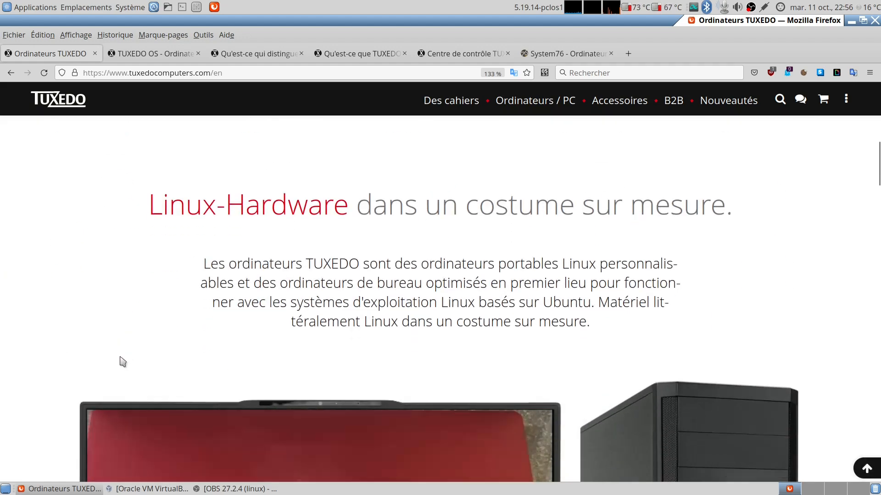
scroll(121, 363, "down", 15)
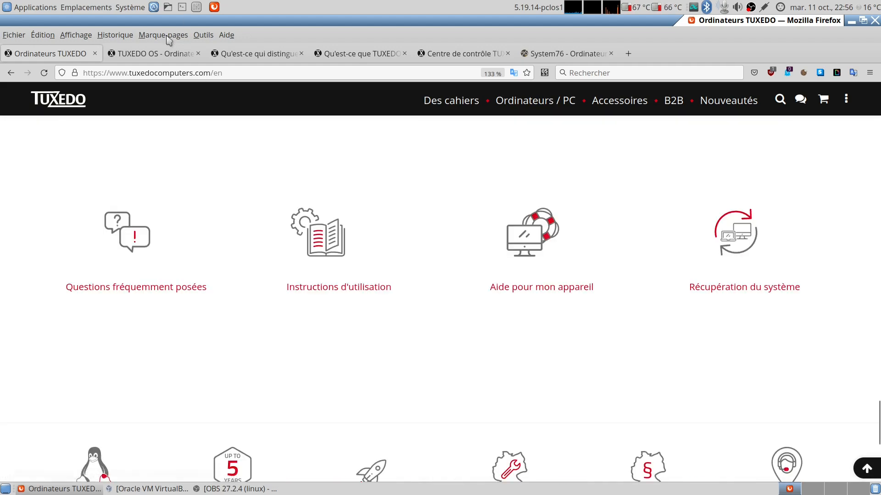
- Read the TUXEDO OS product page from its introduction to the section on web, e-mail and chat
left_click(154, 54)
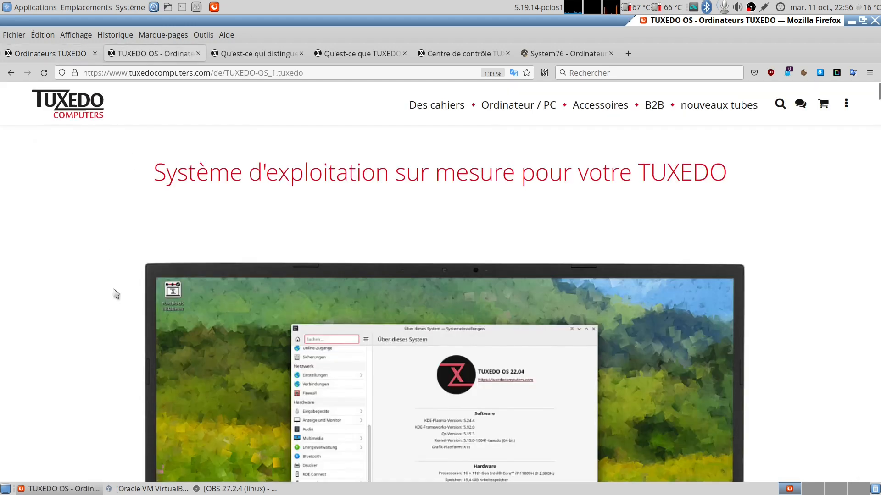
scroll(112, 294, "down", 4)
scroll(106, 297, "down", 7)
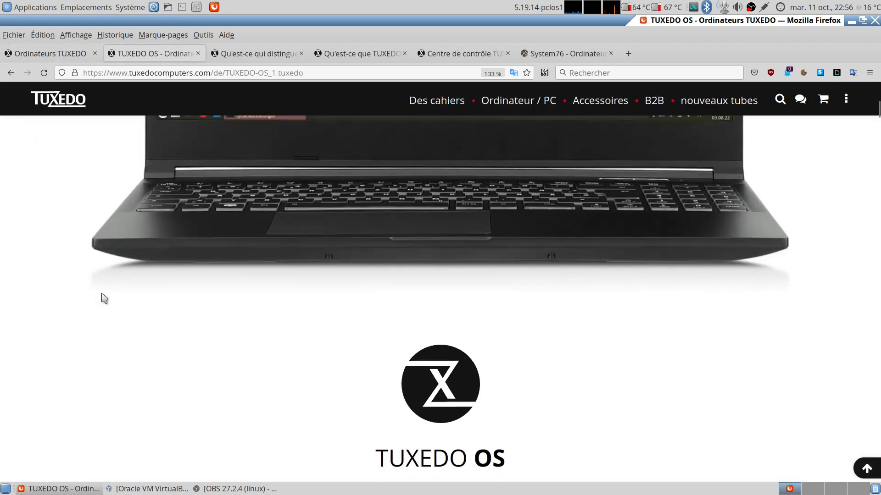
scroll(102, 297, "down", 3)
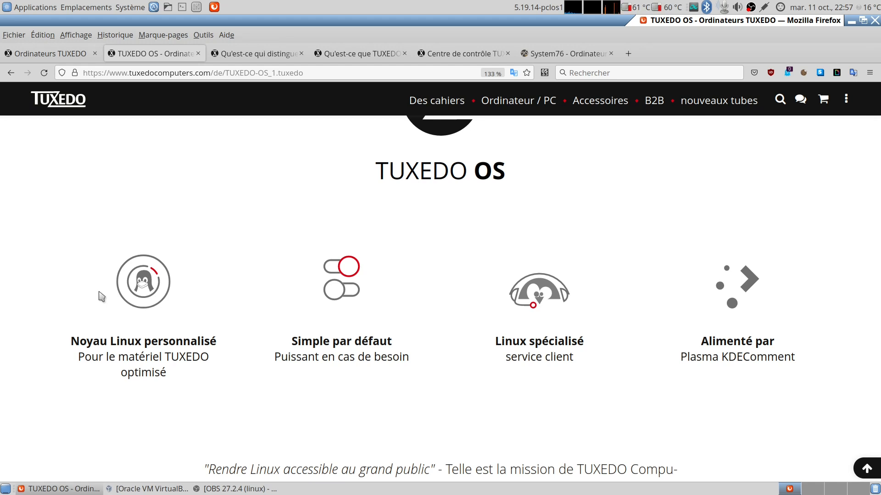
scroll(102, 296, "down", 5)
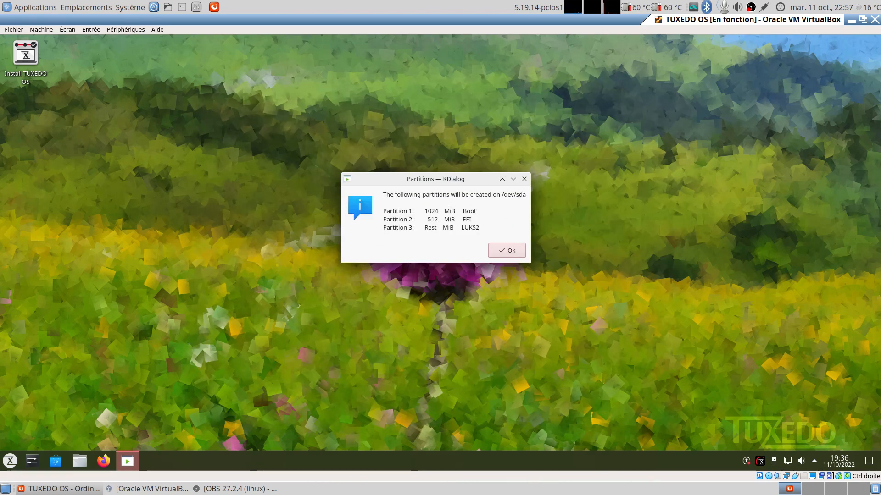
key("Return")
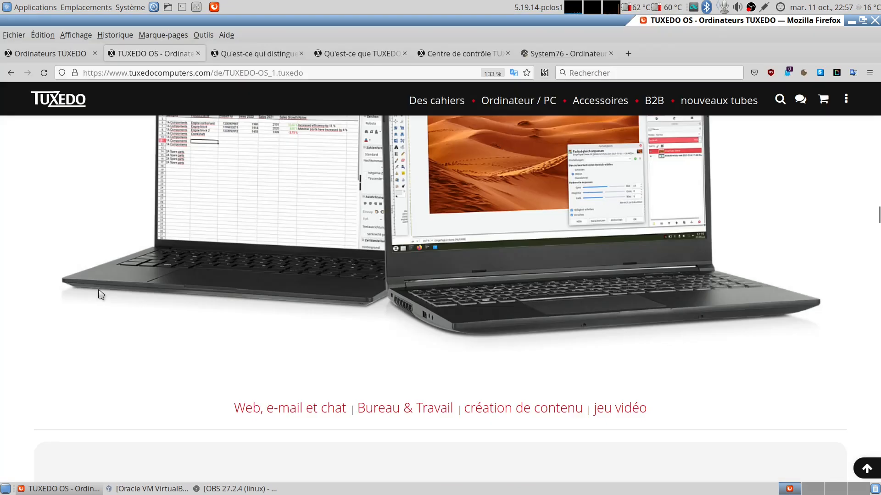
scroll(100, 296, "down", 5)
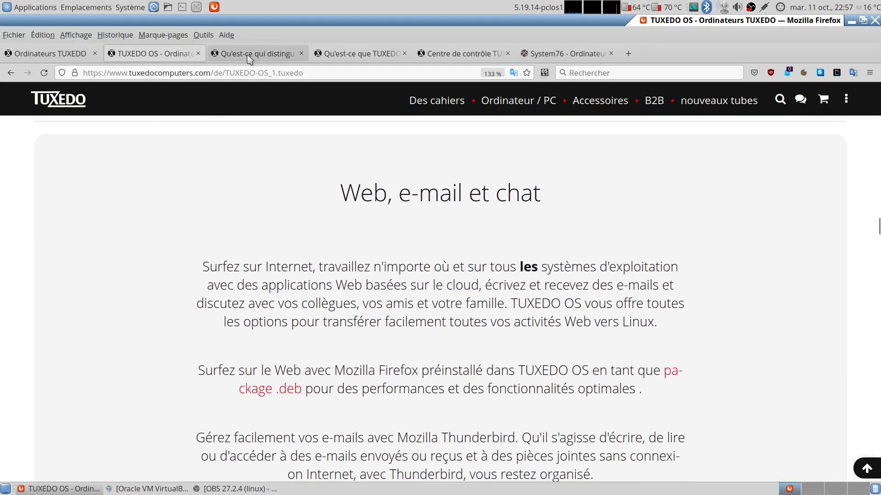
- Read the article on what distinguishes TUXEDO OS 1 from Ubuntu/Kubuntu through to its end
left_click(250, 54)
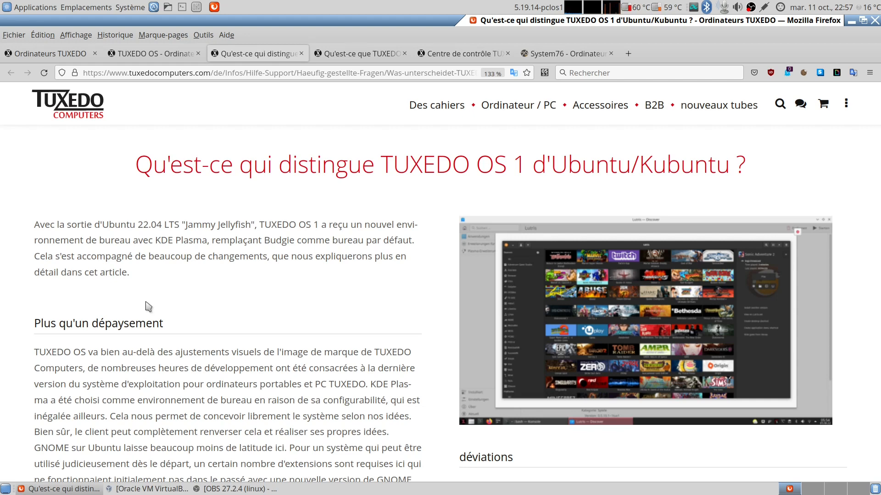
scroll(146, 305, "down", 3)
scroll(145, 307, "down", 6)
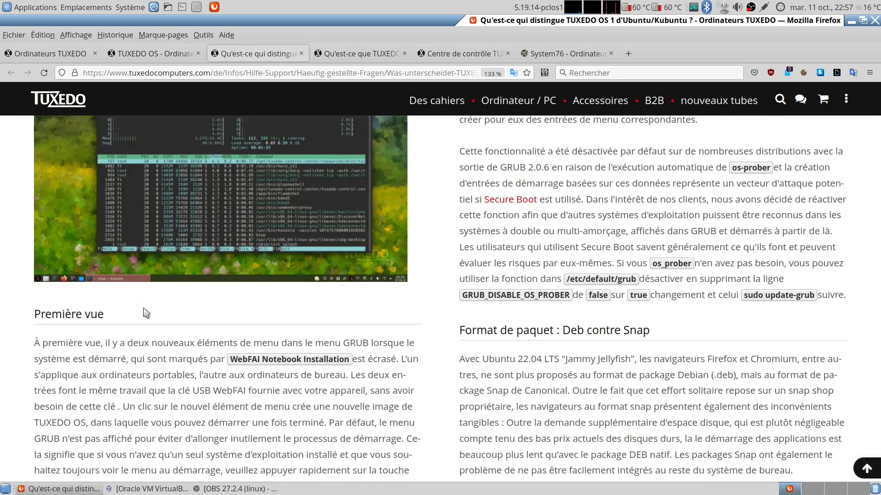
scroll(145, 314, "down", 6)
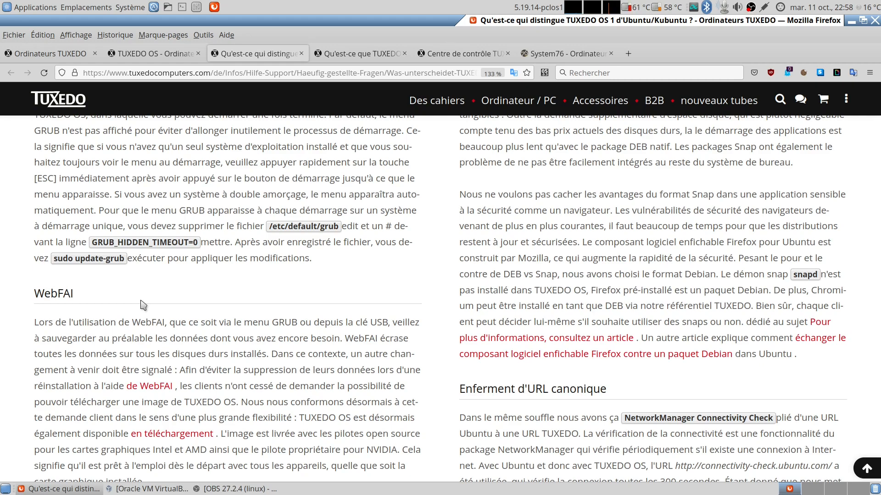
scroll(144, 305, "down", 15)
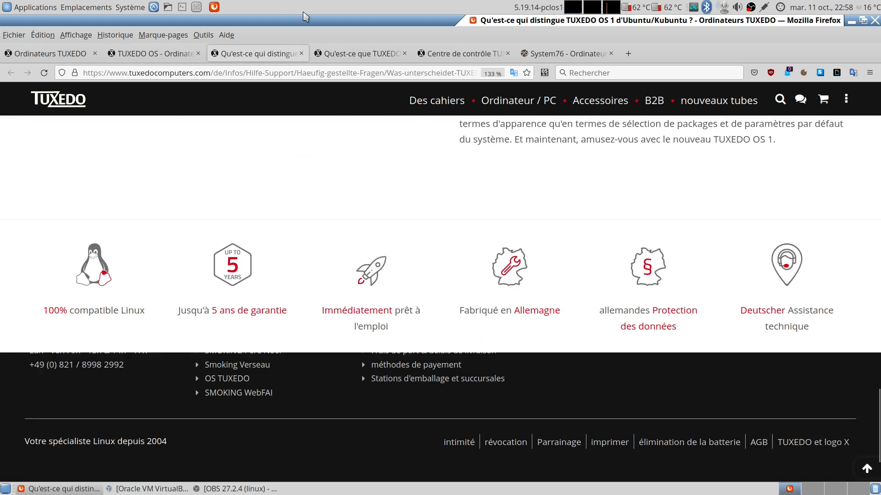
- View the article explaining TUXEDO Tomte and the introduction of the TUXEDO Control Center page
left_click(350, 53)
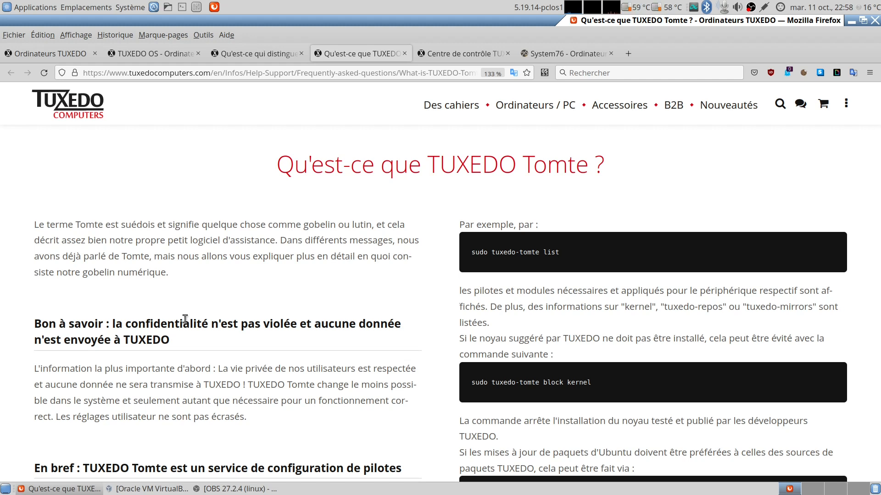
left_click(450, 56)
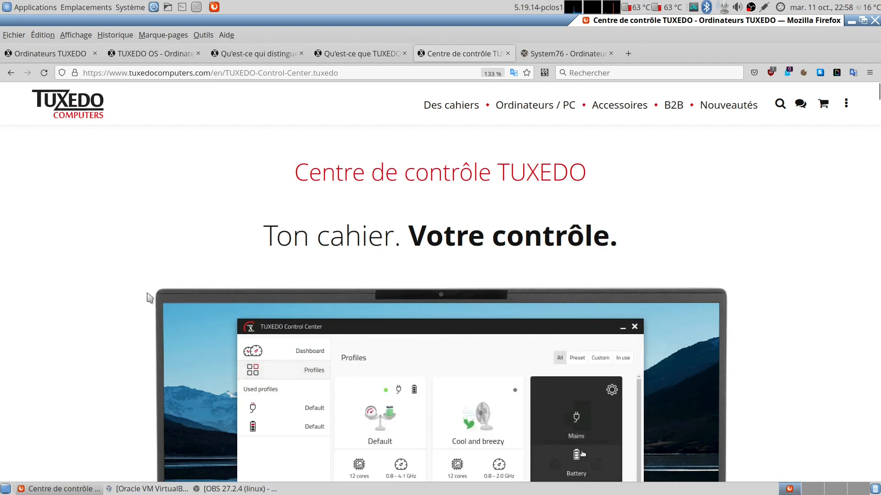
scroll(149, 298, "down", 10)
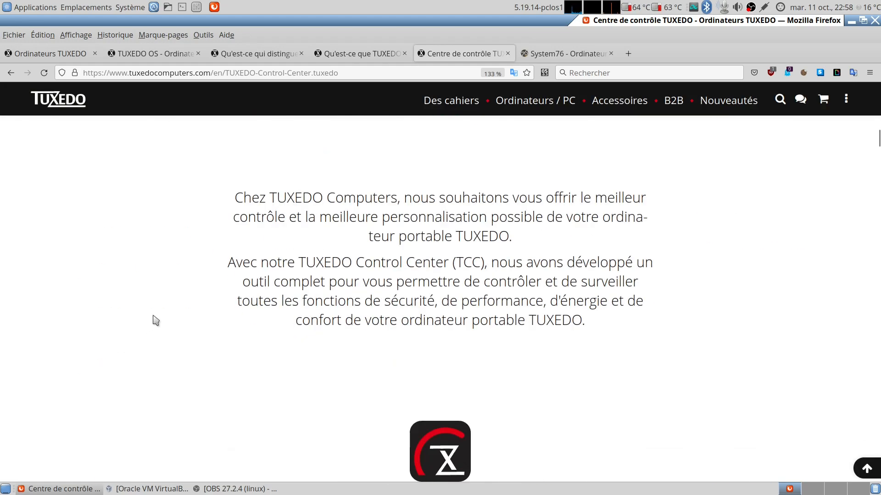
scroll(156, 320, "up", 10)
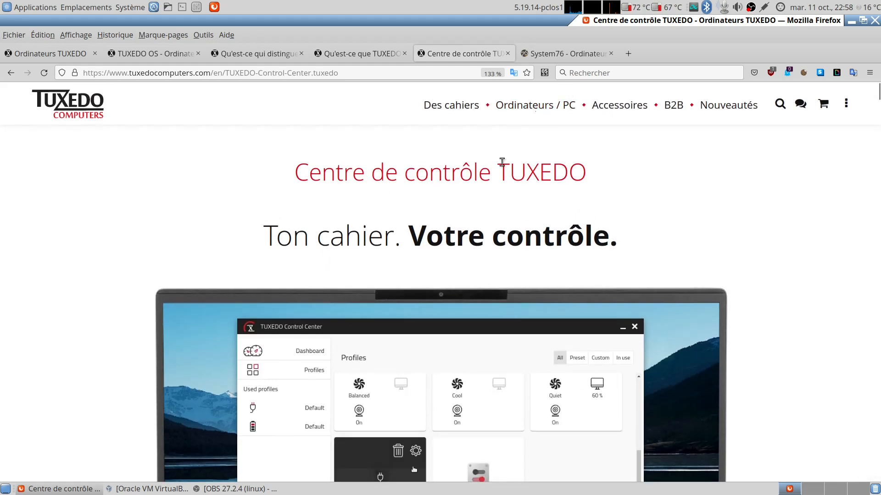
- Glance at the System76 site and review the TUXEDO OS product page again
left_click(565, 54)
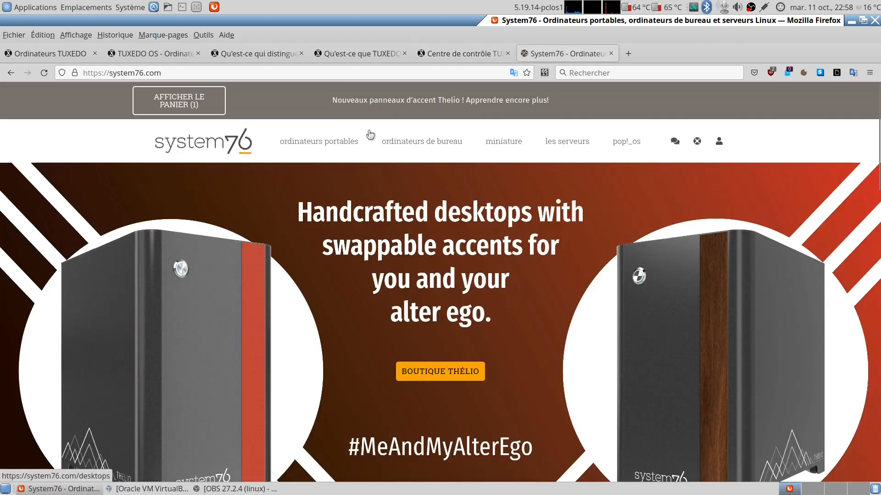
left_click(71, 57)
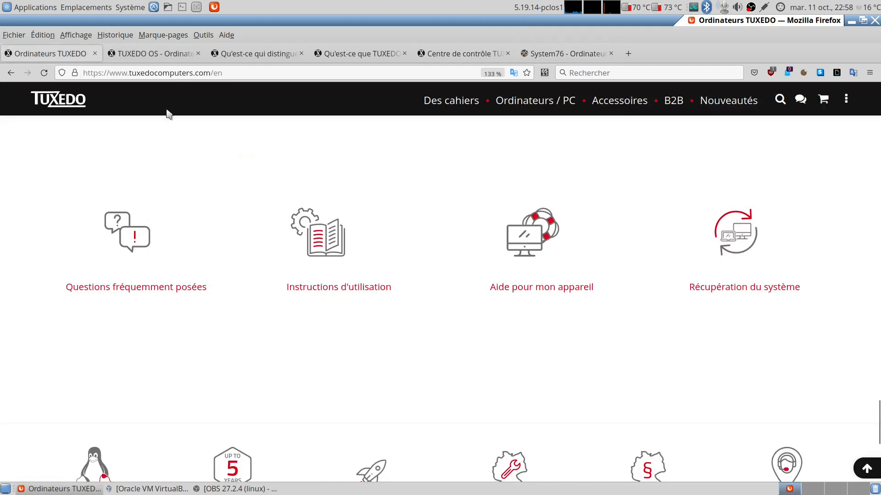
left_click(159, 56)
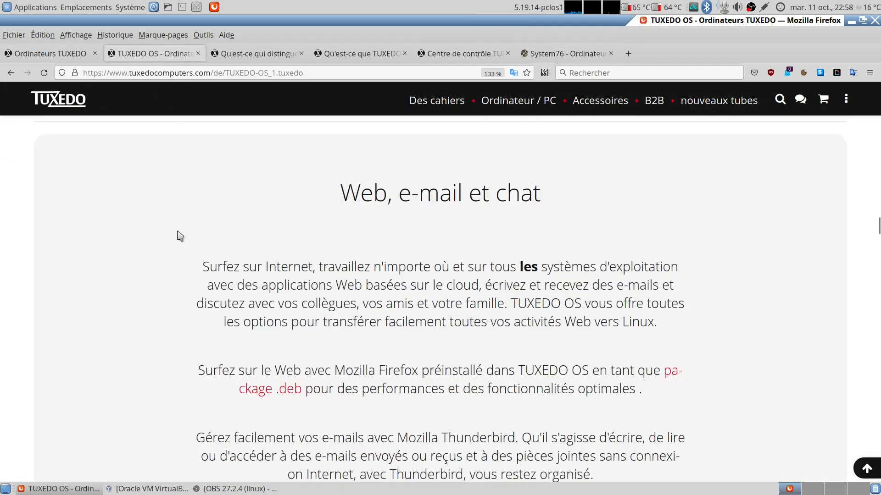
scroll(246, 312, "down", 5)
scroll(246, 312, "up", 10)
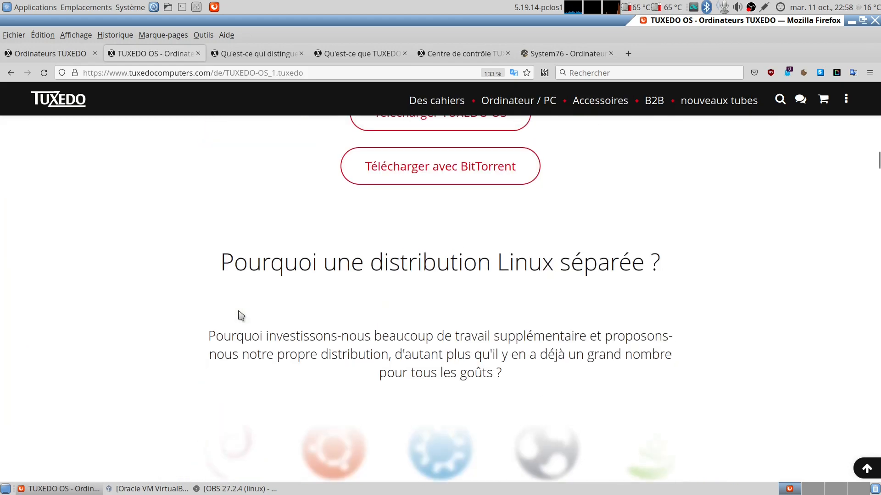
scroll(239, 316, "down", 5)
scroll(237, 323, "up", 1)
left_click(238, 322)
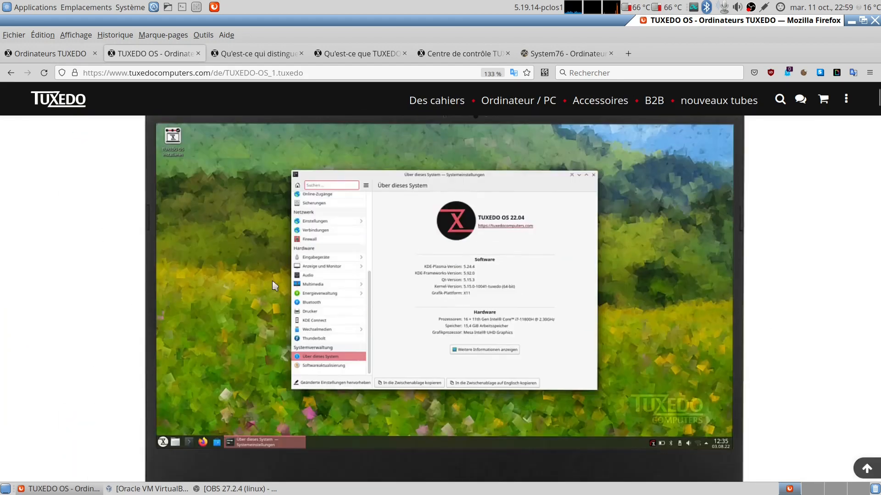
- Switch to VirtualBox, start the TUXEDO OS virtual machine and dismiss the keyboard capture notice
left_click(851, 21)
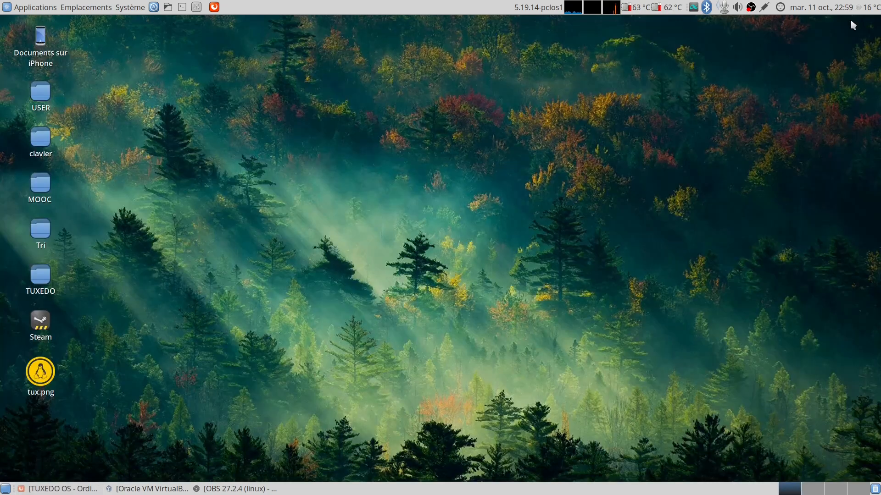
left_click(138, 489)
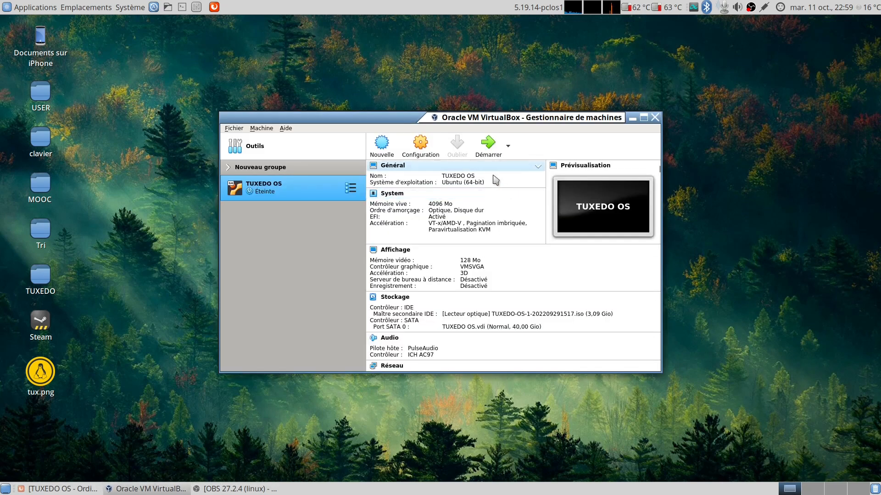
left_click(488, 146)
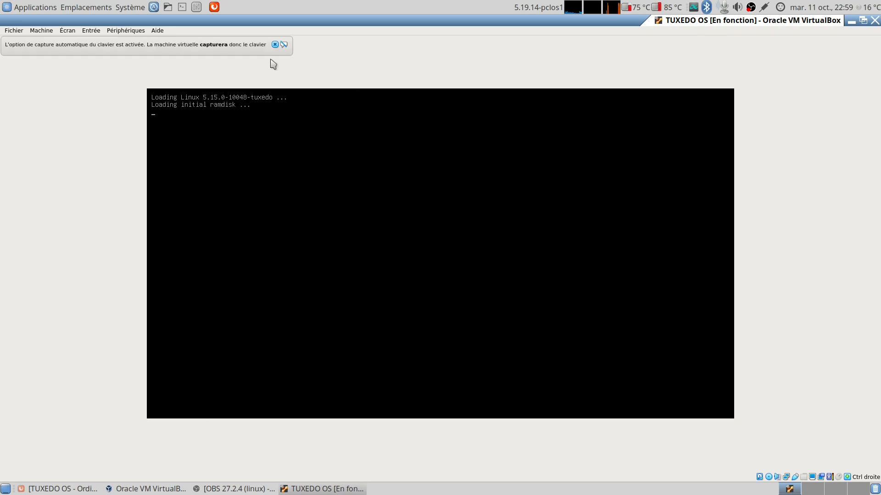
left_click(275, 44)
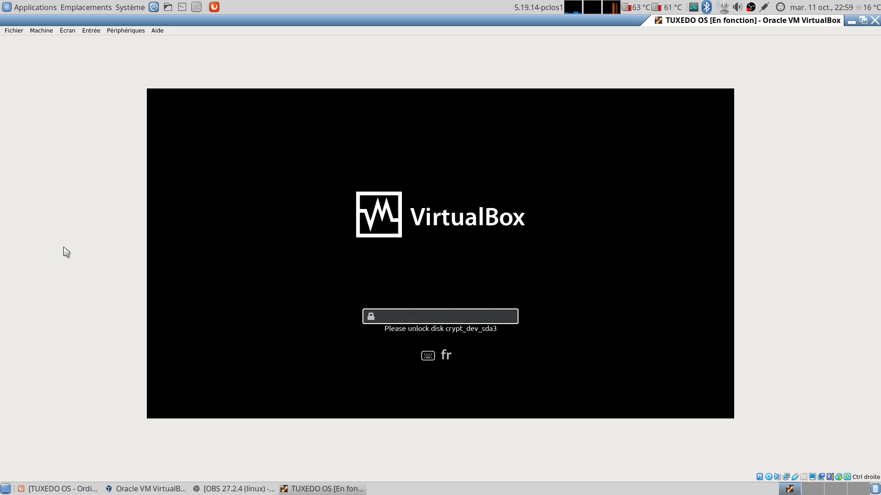
- Unlock the encrypted disk with its passphrase and log in to the desktop with the account password
type("•••••••••••••••")
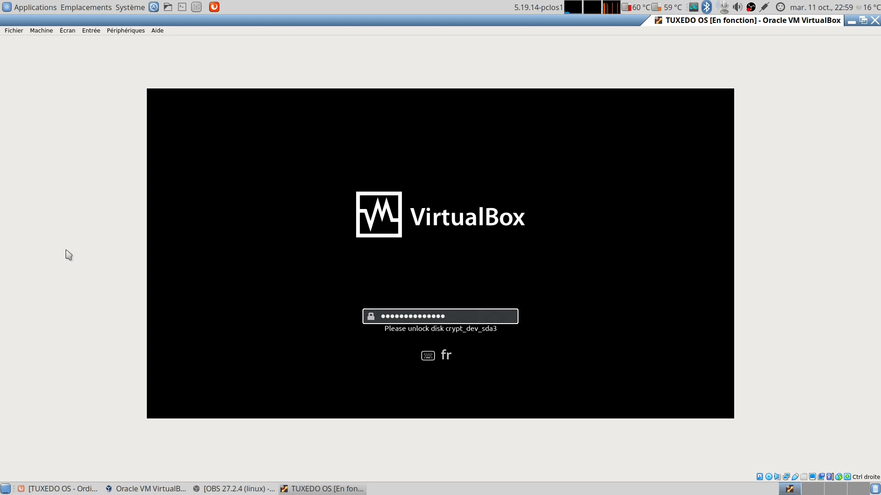
type("•")
key("Return")
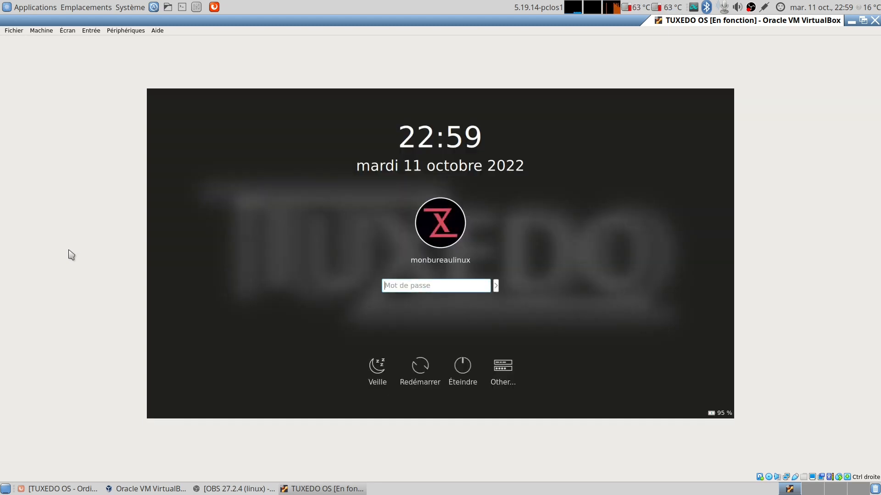
type("****")
key("Return")
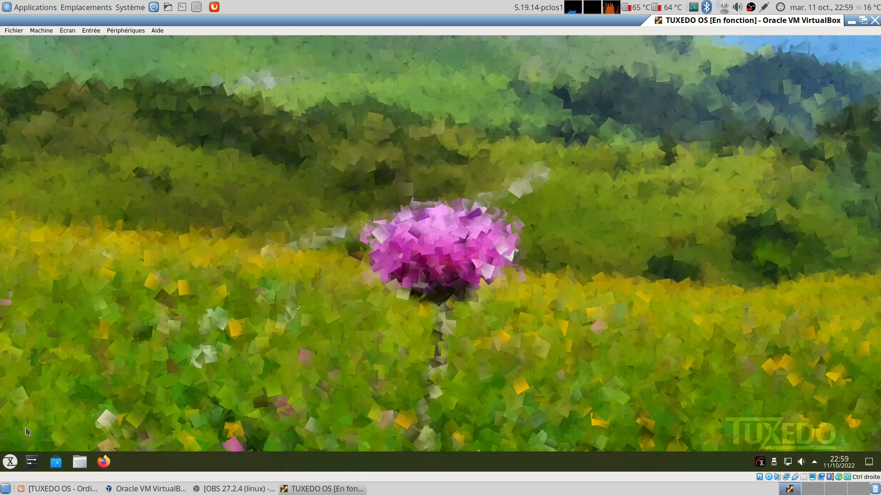
- Open the system settings and view the software and hardware details about this system
left_click(31, 461)
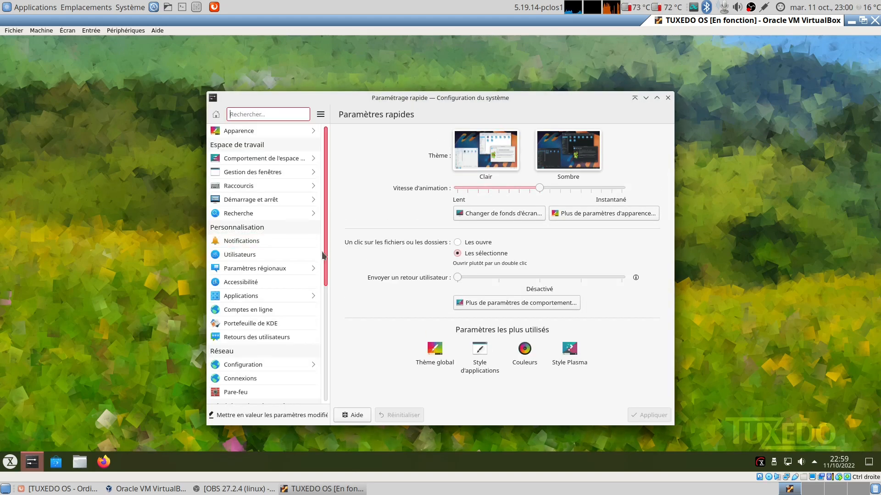
left_click_drag(330, 266, 336, 345)
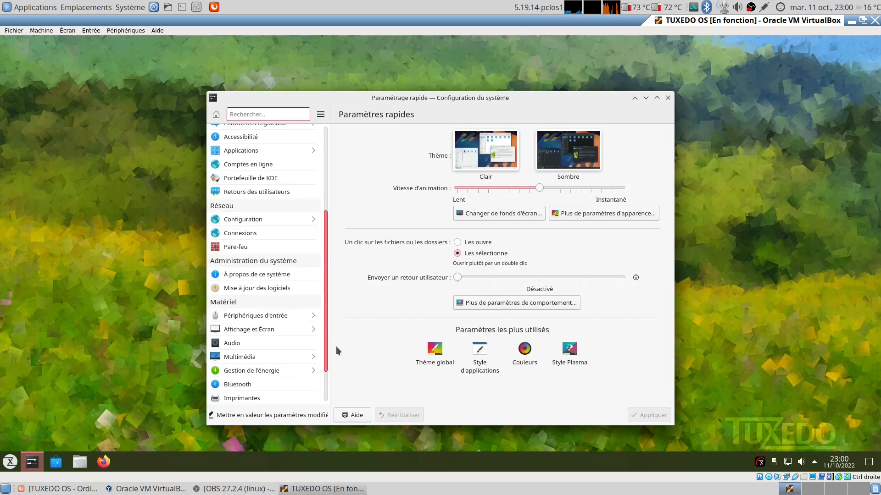
left_click(267, 270)
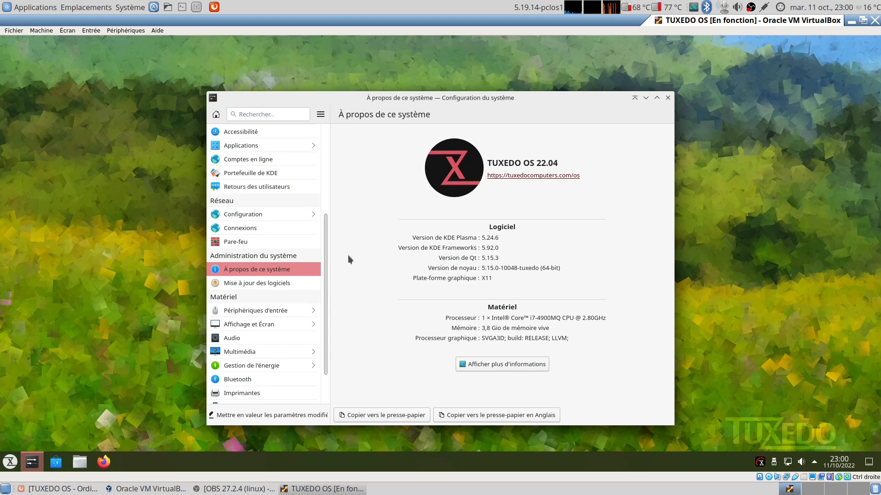
- View the available global themes in the appearance settings and close the system settings
left_click_drag(325, 268, 327, 156)
left_click(250, 131)
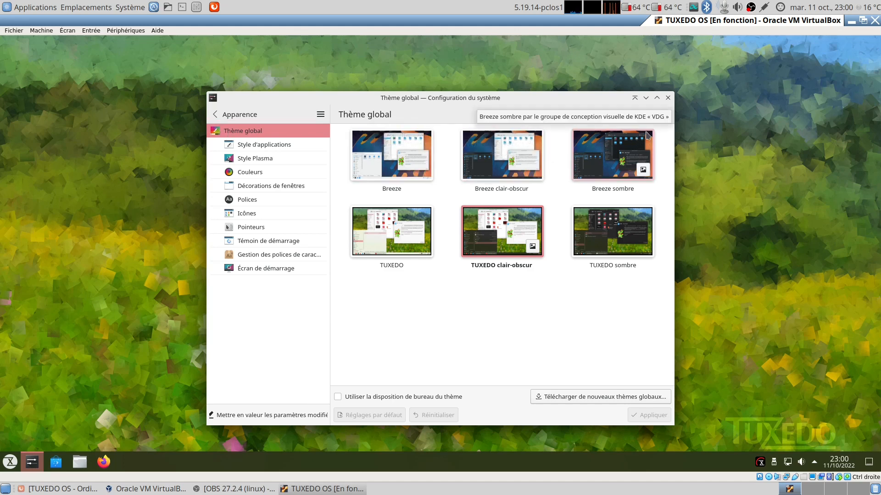
left_click(668, 98)
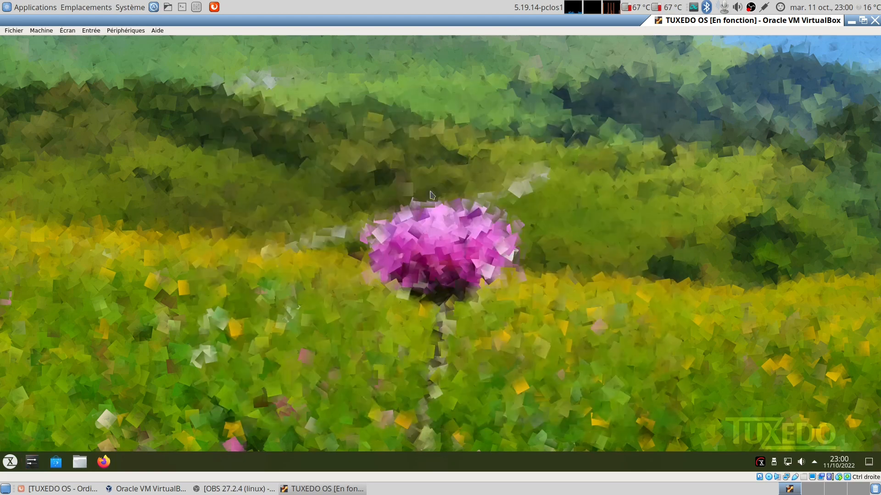
- Open the Discover software center and view the Kdenlive page with its available installation sources
left_click(57, 463)
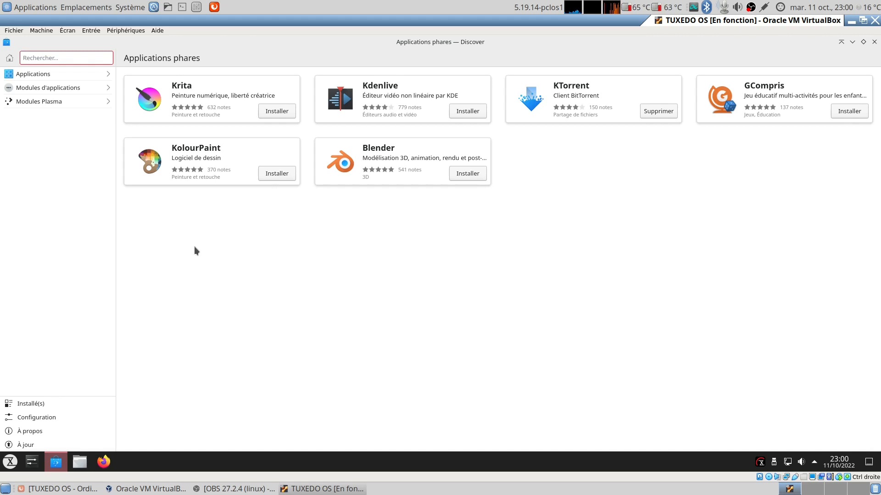
left_click(392, 98)
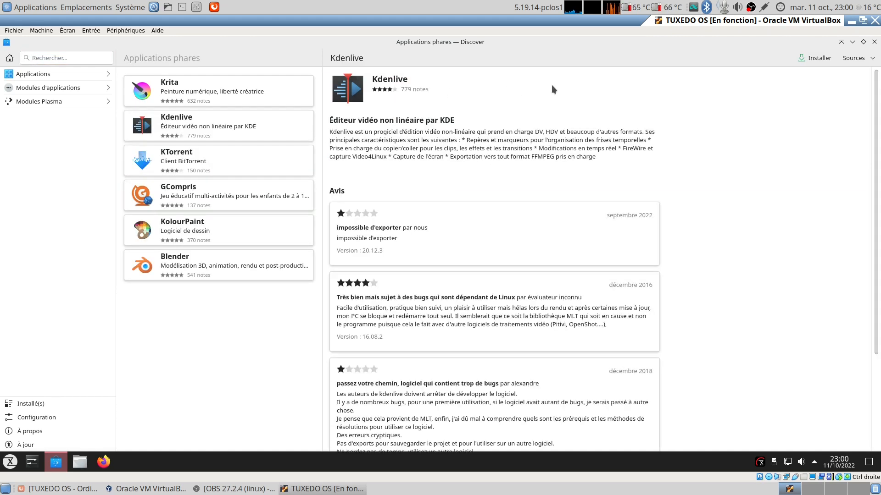
left_click(861, 61)
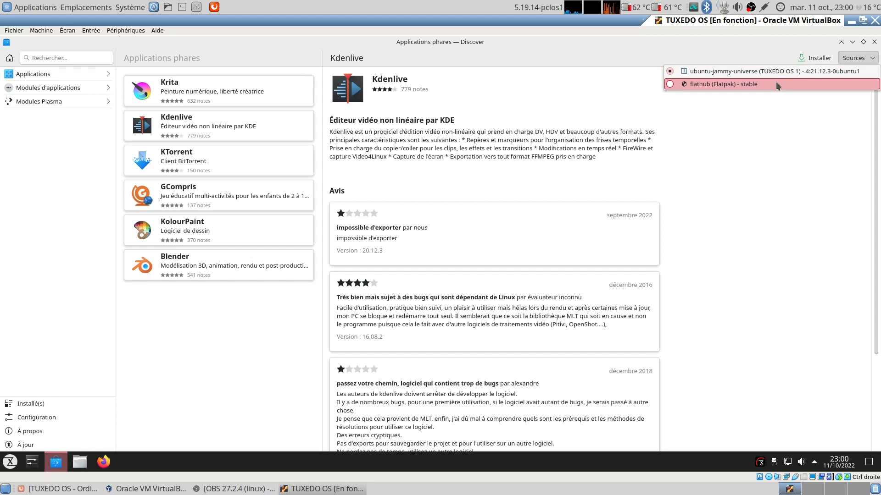
left_click(75, 302)
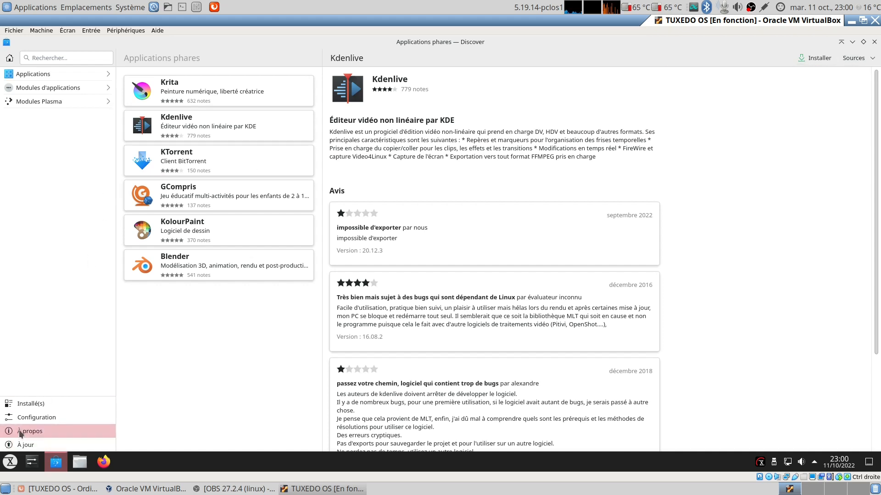
- Review Discover's configured software sources and application catalogue, browse the Flathub applications, and close Discover
left_click(24, 419)
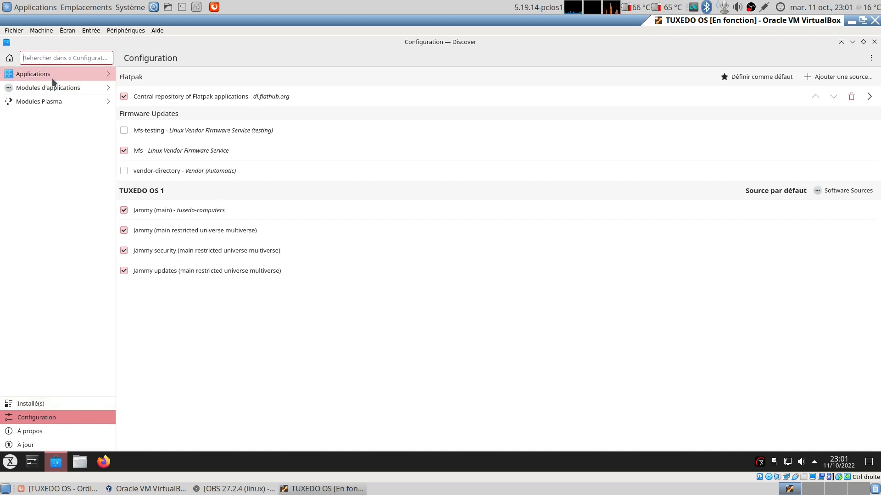
left_click(38, 76)
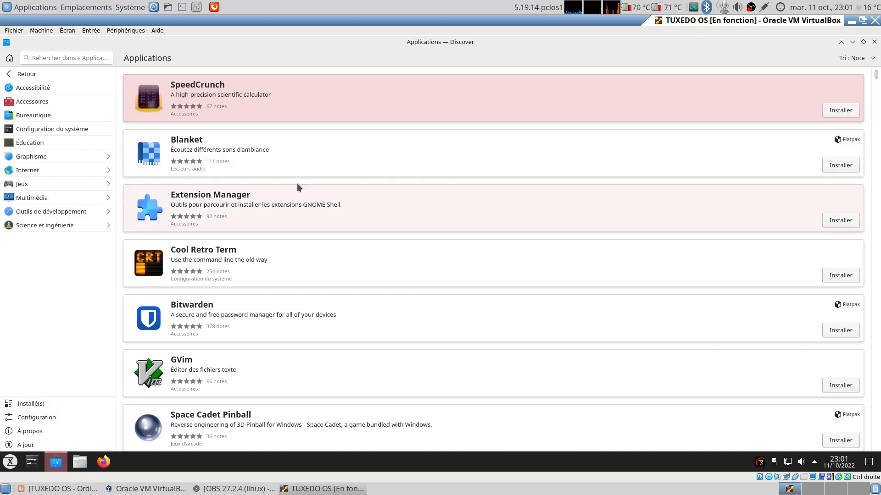
left_click(47, 415)
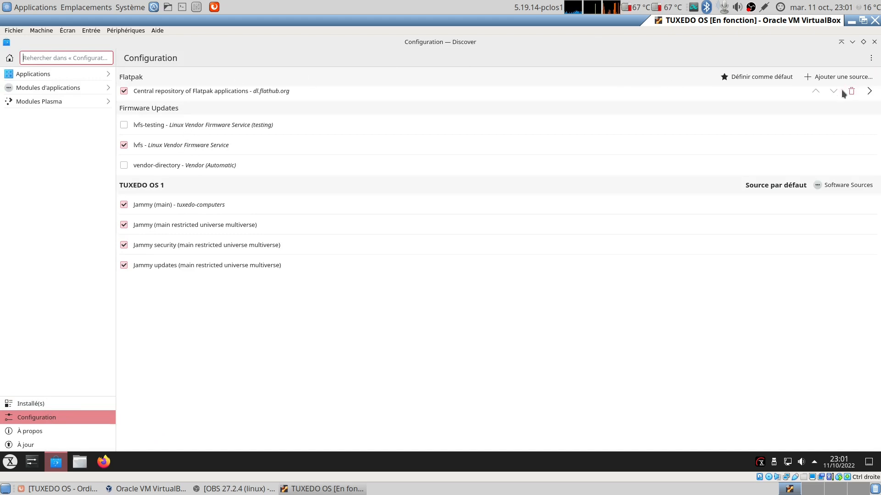
left_click(873, 91)
left_click(869, 92)
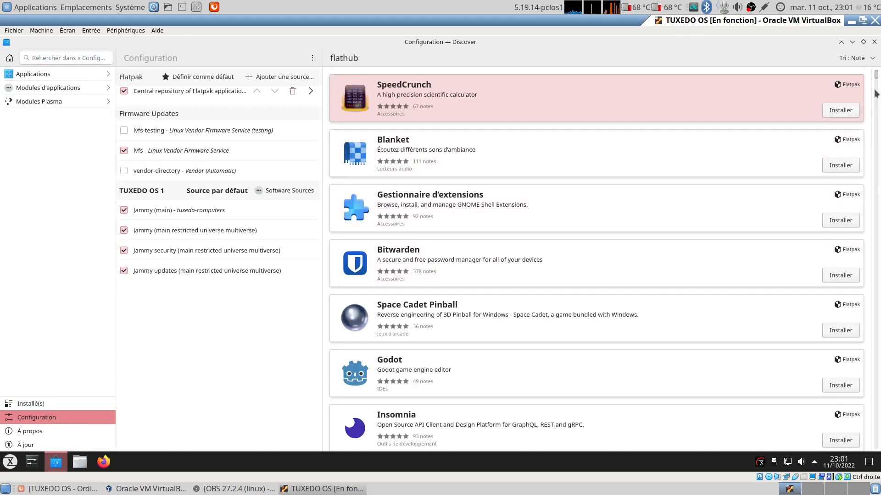
scroll(874, 265, "down", 15)
scroll(874, 265, "up", 15)
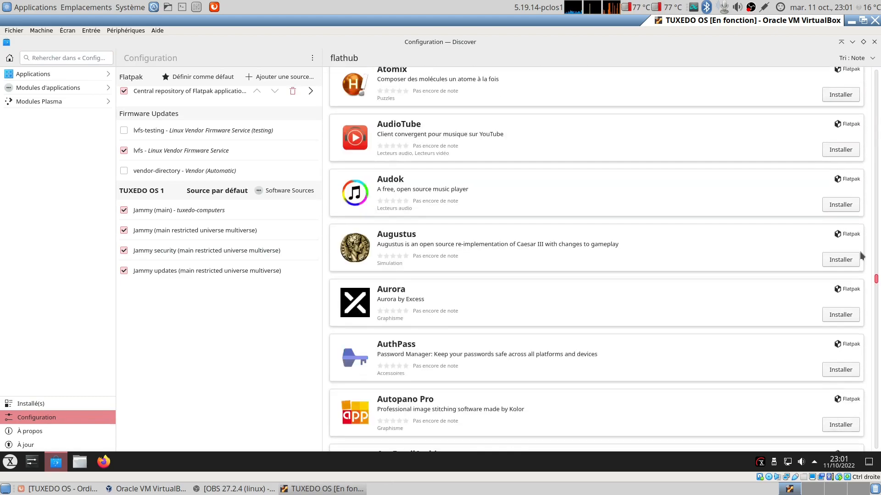
left_click(874, 42)
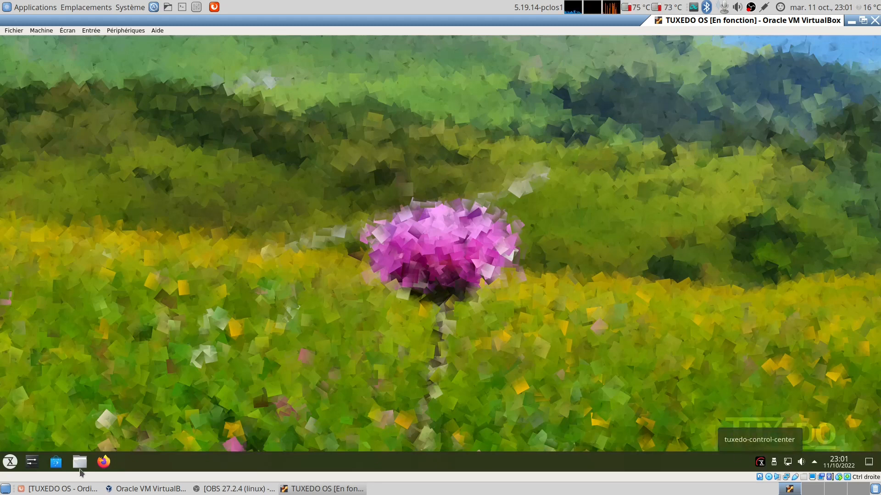
- Launch TUXEDO Control Center and view the system monitor dashboard and the available profiles
left_click(14, 464)
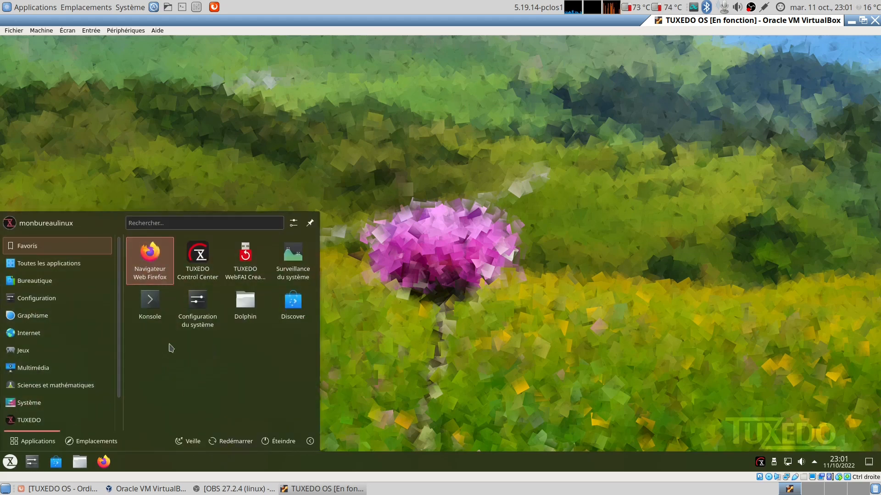
left_click(197, 261)
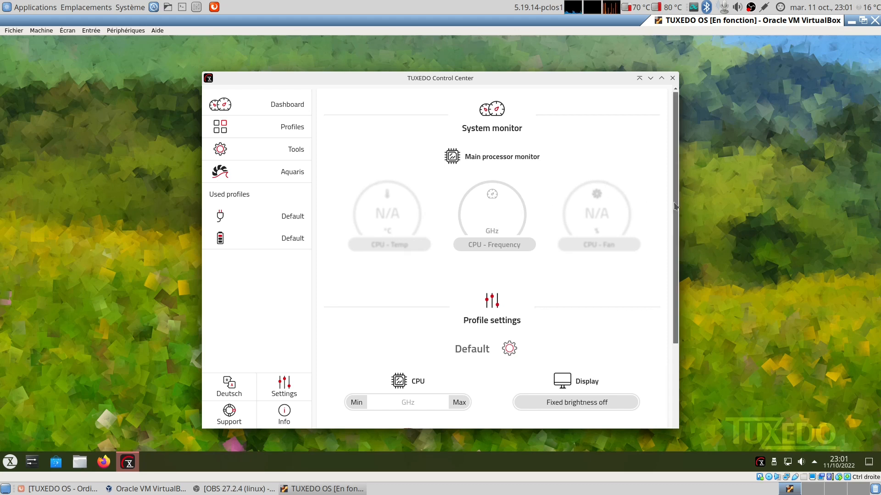
left_click_drag(677, 205, 667, 294)
left_click(274, 129)
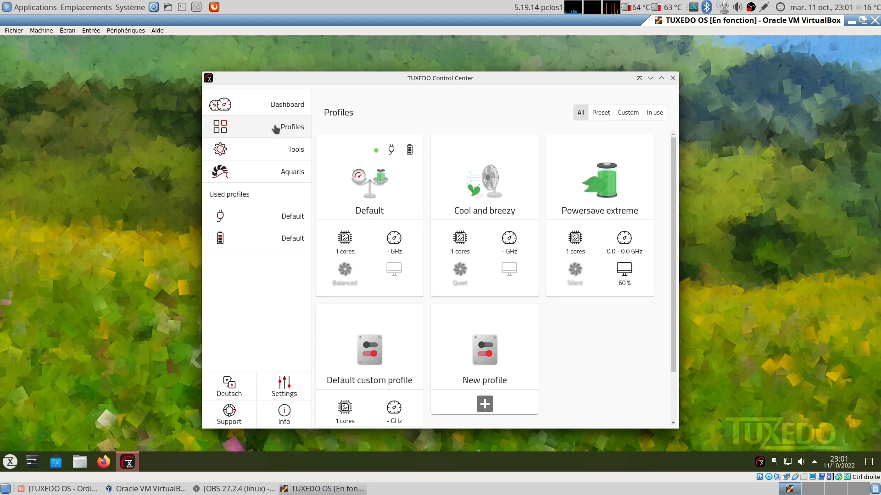
- View the Control Center tools for changing the crypt password and setting a shutdown timer
left_click(265, 157)
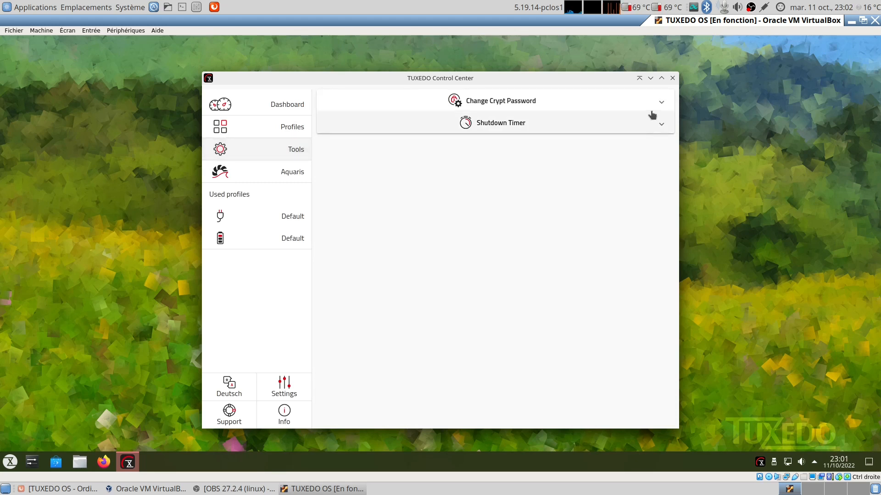
left_click(661, 108)
left_click(660, 107)
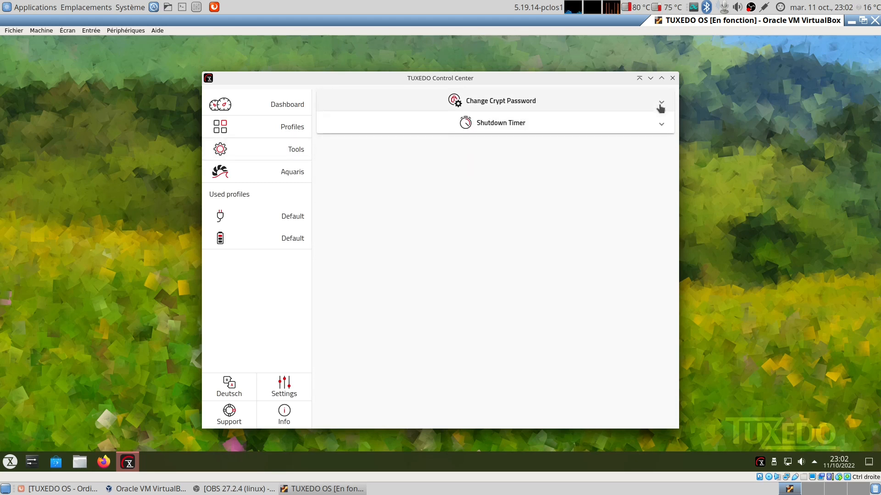
left_click(660, 128)
left_click(659, 128)
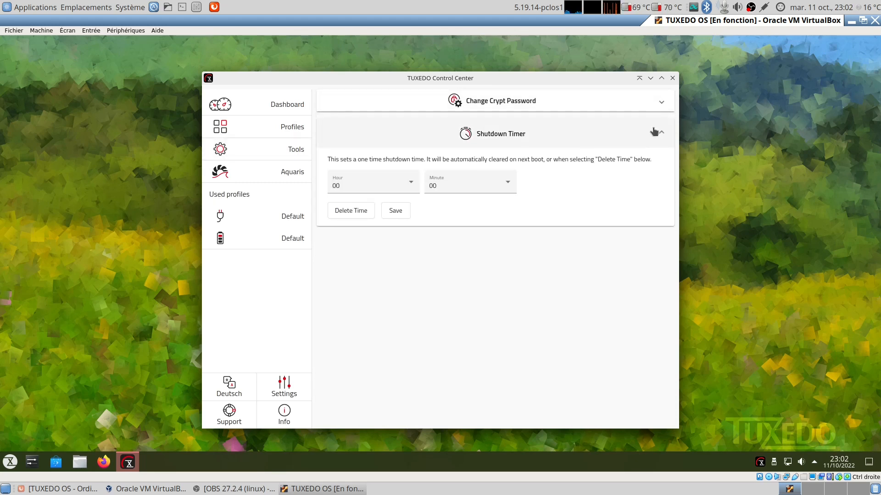
- View the Aquaris page and the default profiles used for mains and battery power
left_click(274, 168)
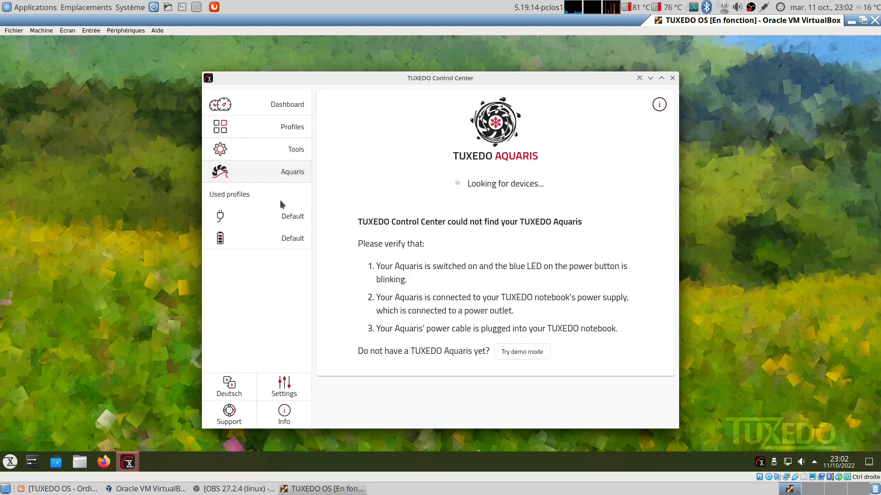
left_click(268, 212)
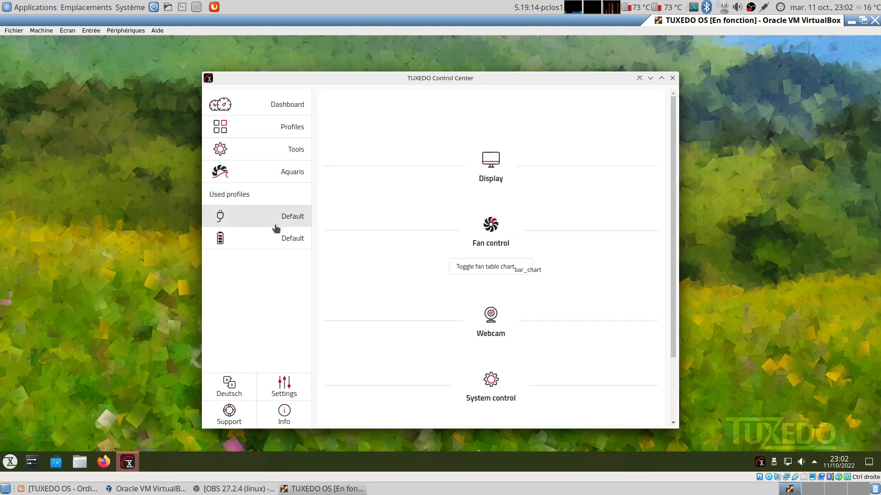
left_click(279, 242)
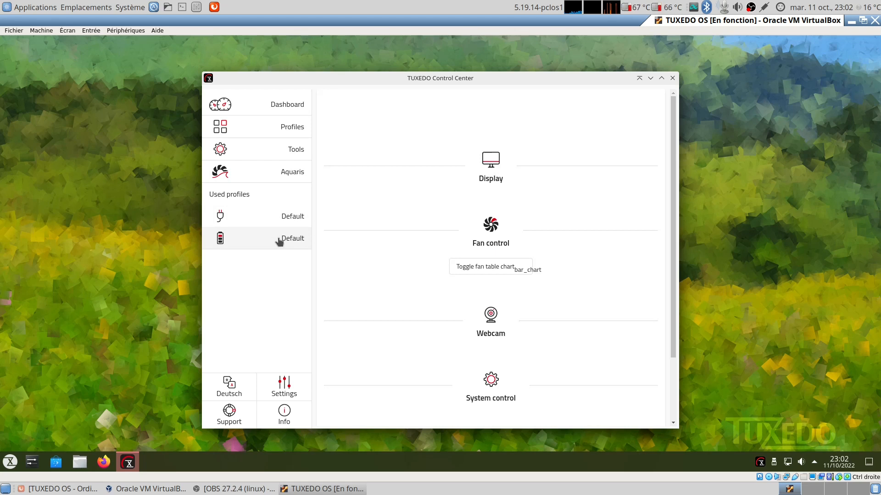
- View the Control Center's settings, support and info pages, and close the Control Center
left_click(283, 389)
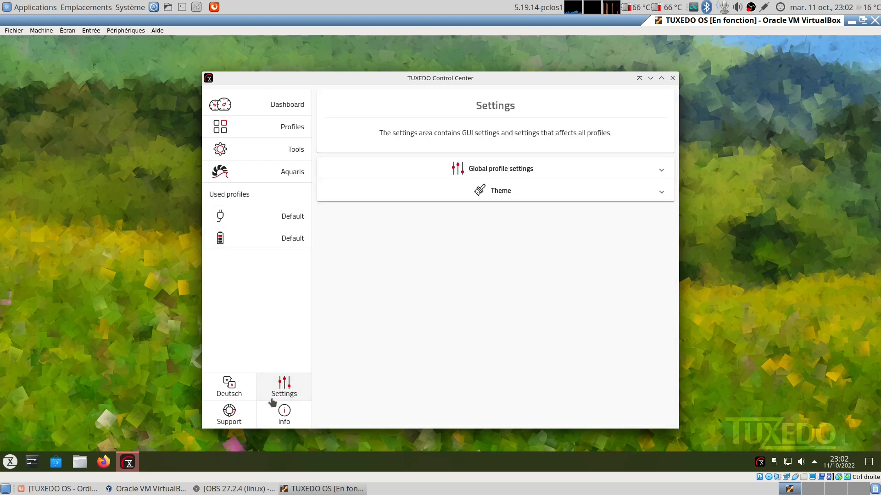
left_click(222, 426)
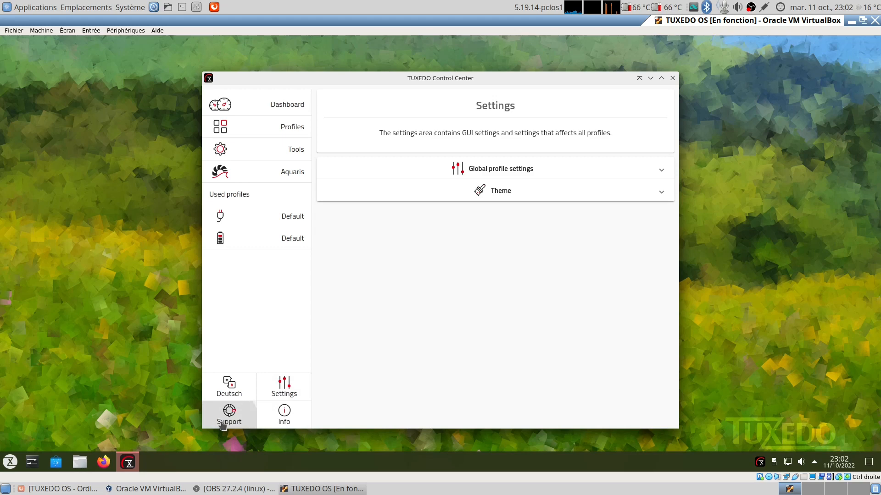
left_click(284, 420)
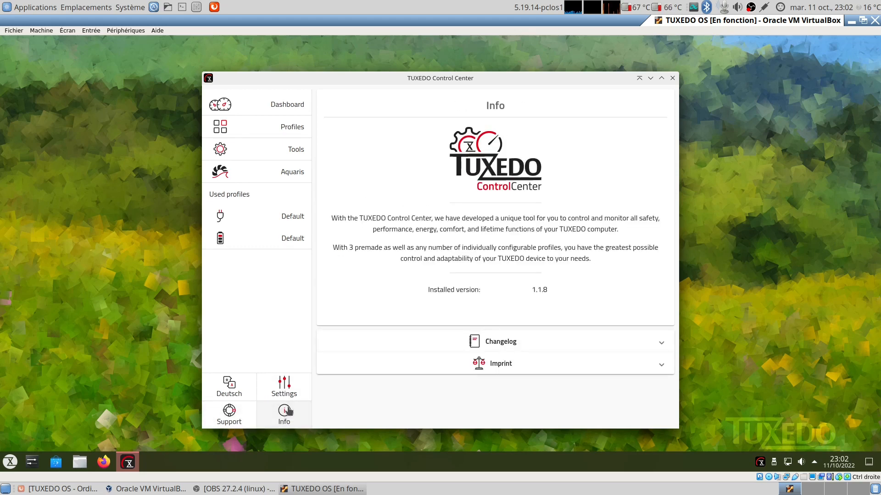
left_click(671, 78)
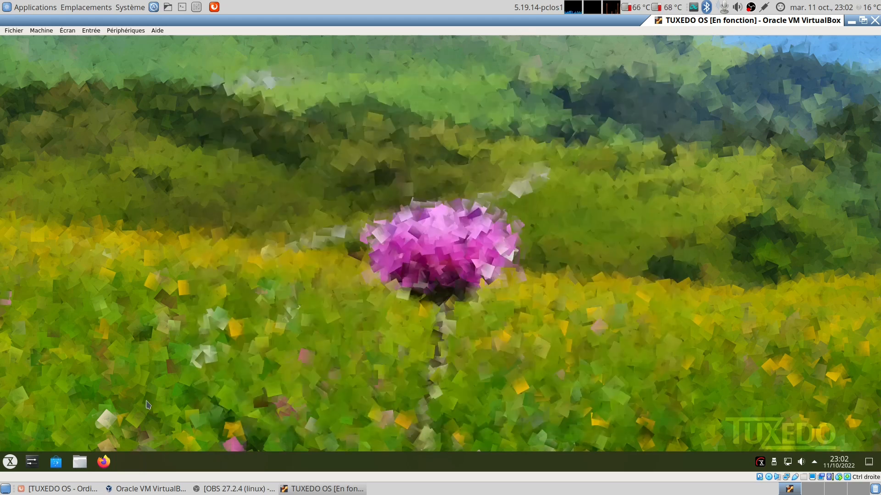
- Launch TUXEDO WebFAI Creator, choose the TUXEDO FAI Desktop PC image to view the target selection stage, and close the tool
left_click(10, 463)
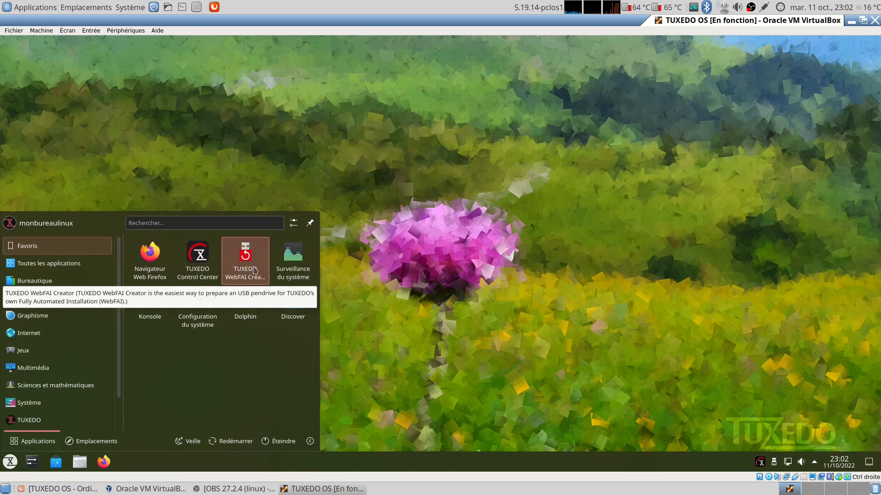
left_click(254, 271)
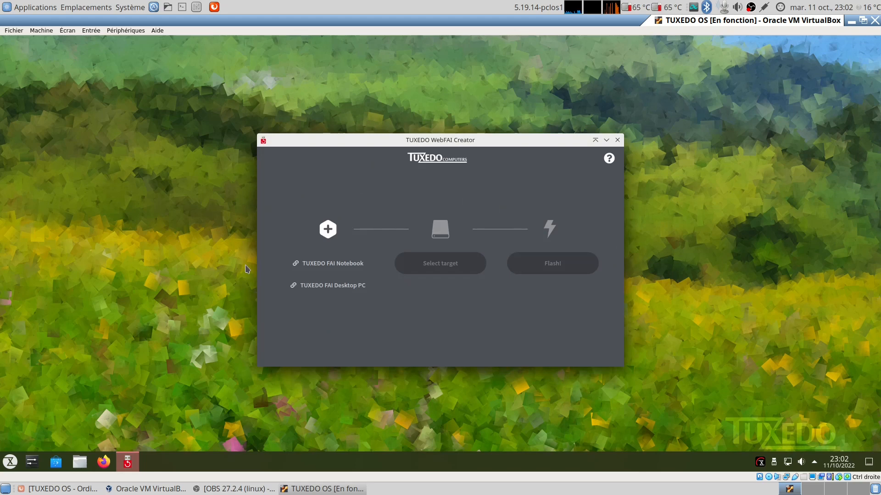
left_click(323, 288)
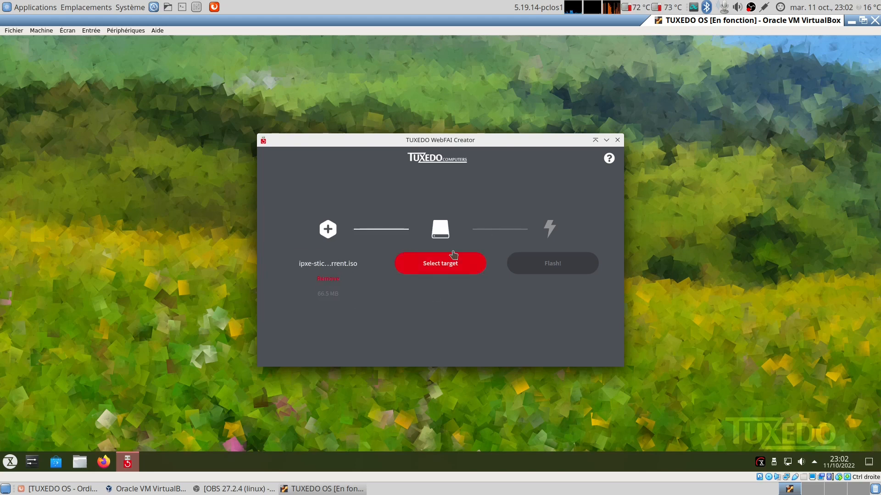
left_click(617, 140)
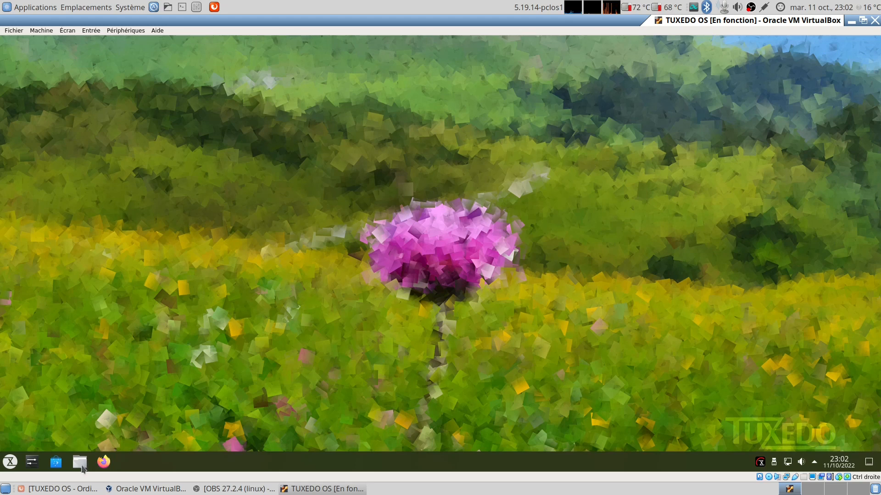
- Open Firefox, view its version information in the About window, and close the browser
left_click(104, 460)
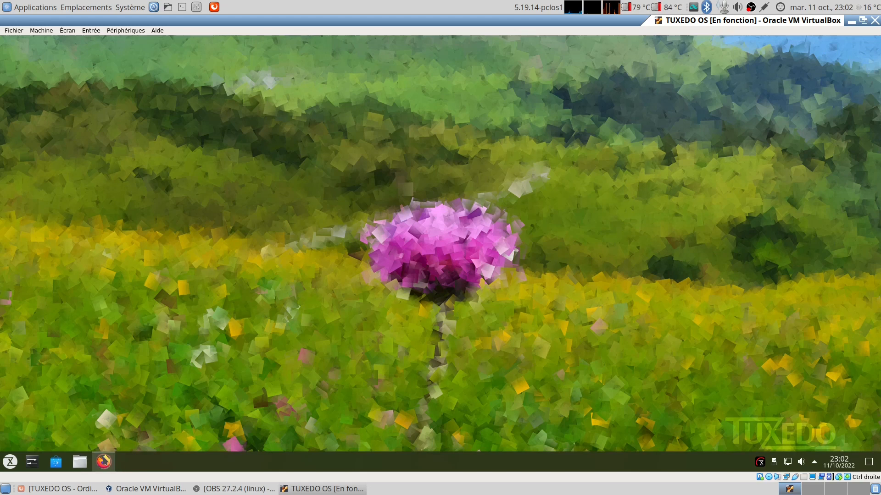
mouse_move(105, 461)
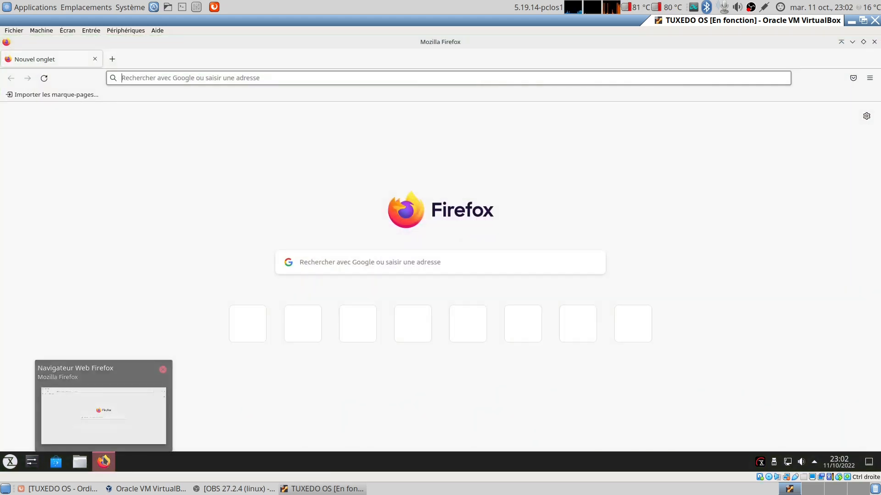
left_click(869, 78)
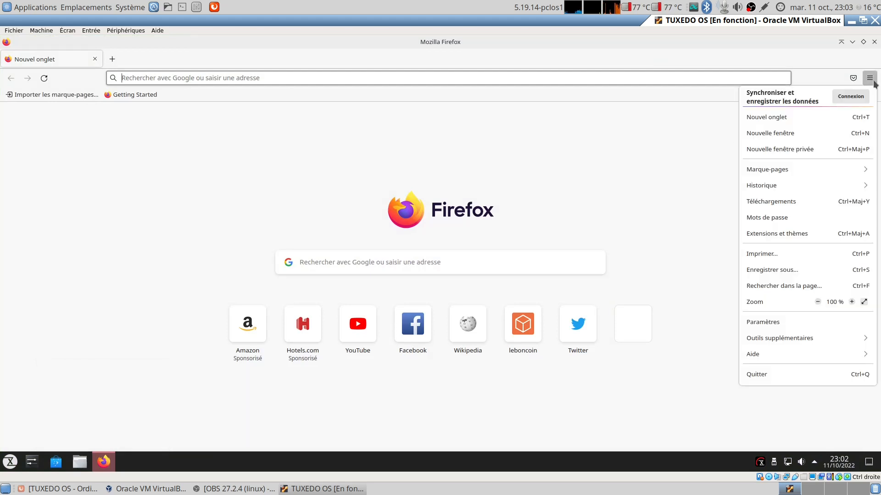
left_click(775, 353)
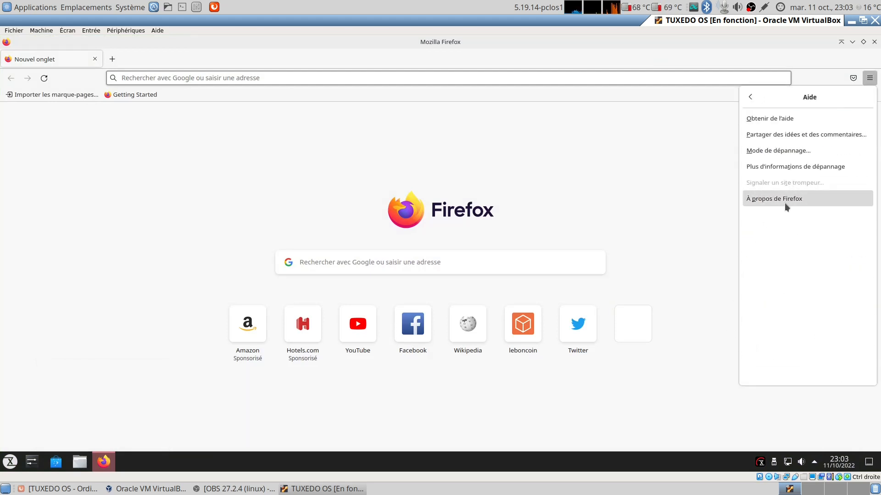
left_click(785, 201)
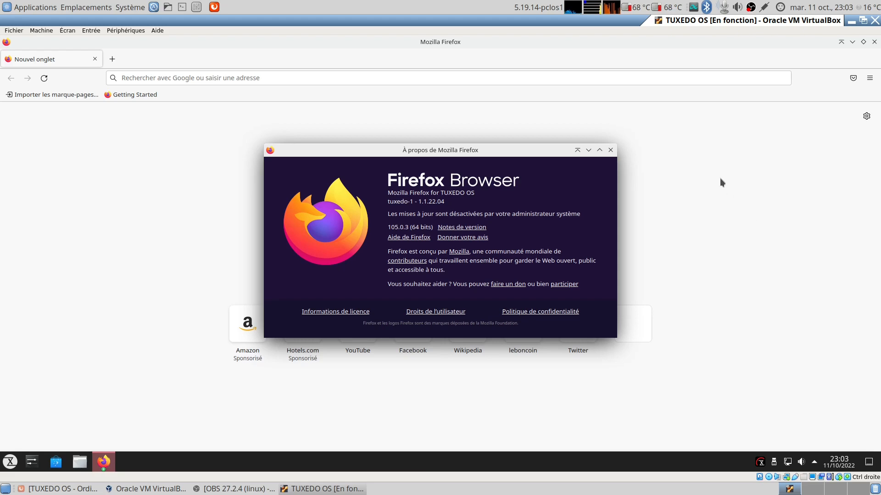
left_click(611, 150)
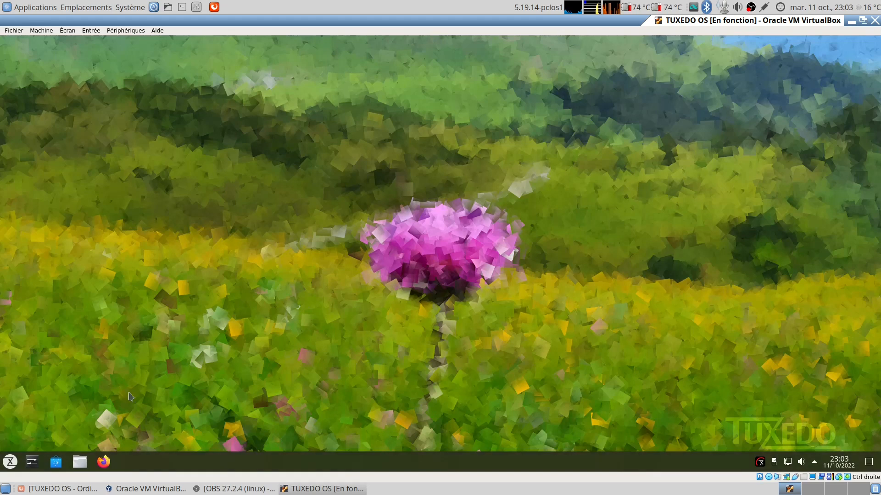
- Open the Dolphin file manager to view the home folder and close it
left_click(80, 461)
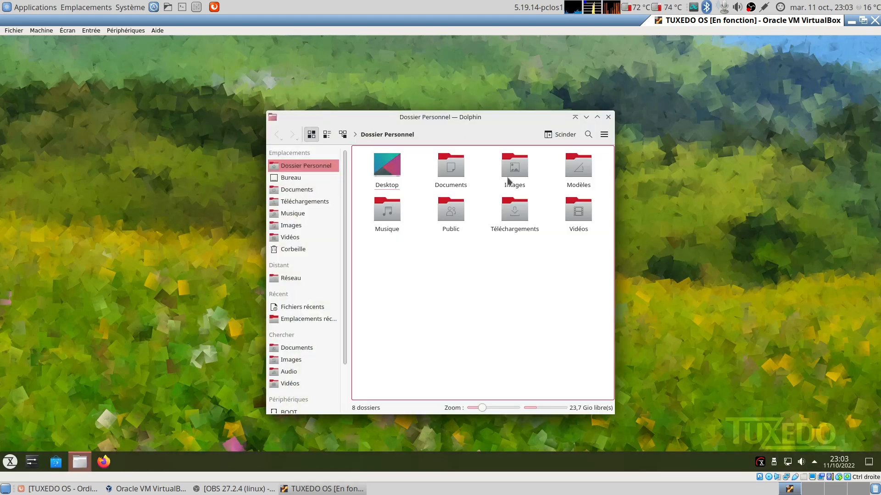
left_click(609, 118)
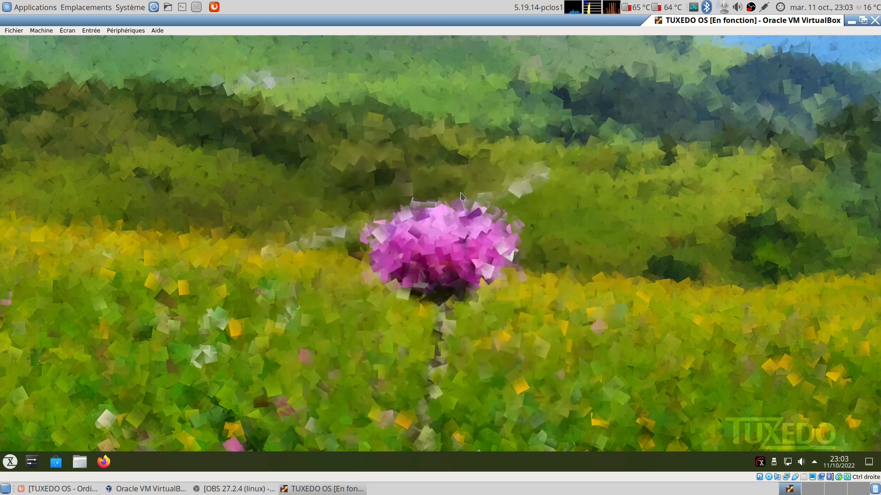
- Open the Konsole terminal and run neofetch to view the system information
left_click(10, 462)
left_click(145, 311)
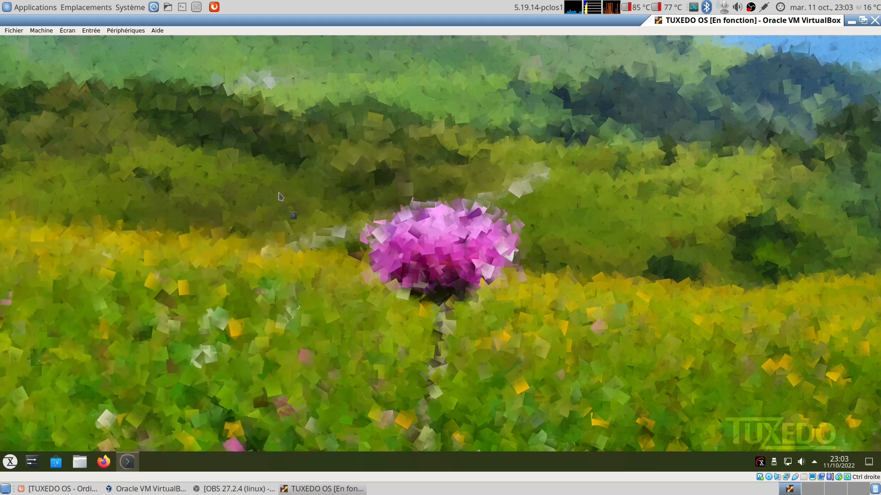
type("neofetch")
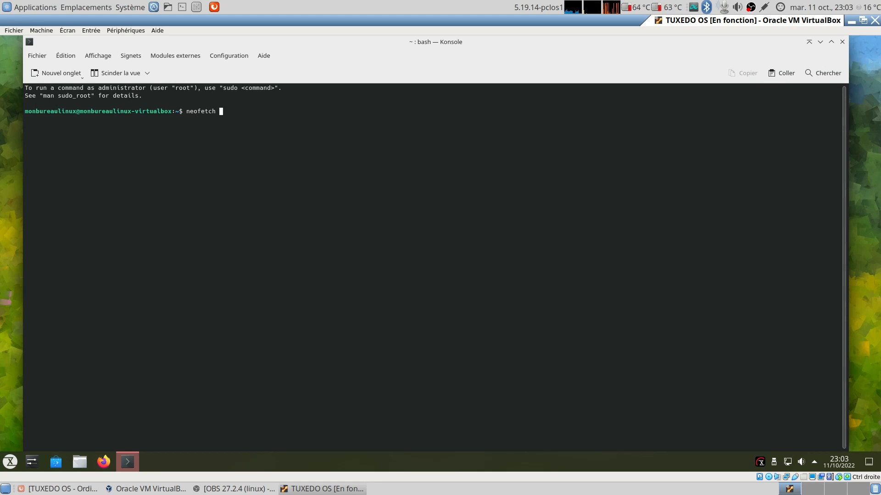
key("Return")
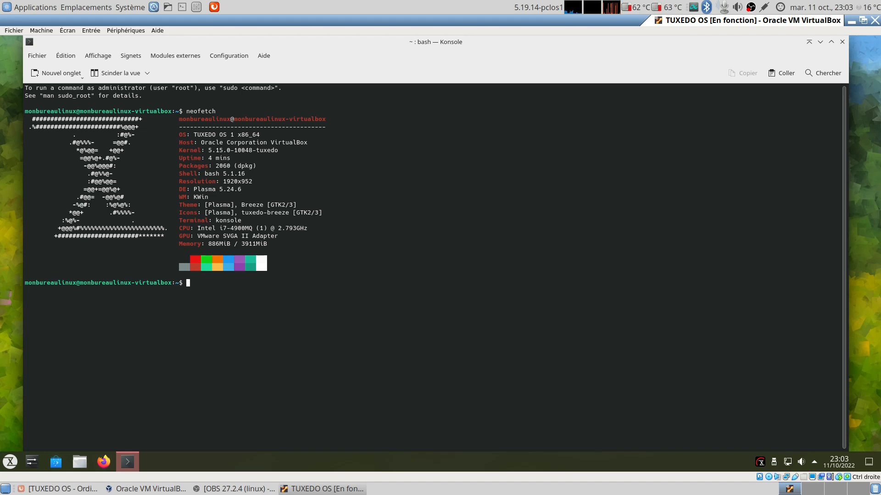
- Check for Flatpak and Snap by running flatpak --version and snap, and close the terminal
type("flatpak --versi")
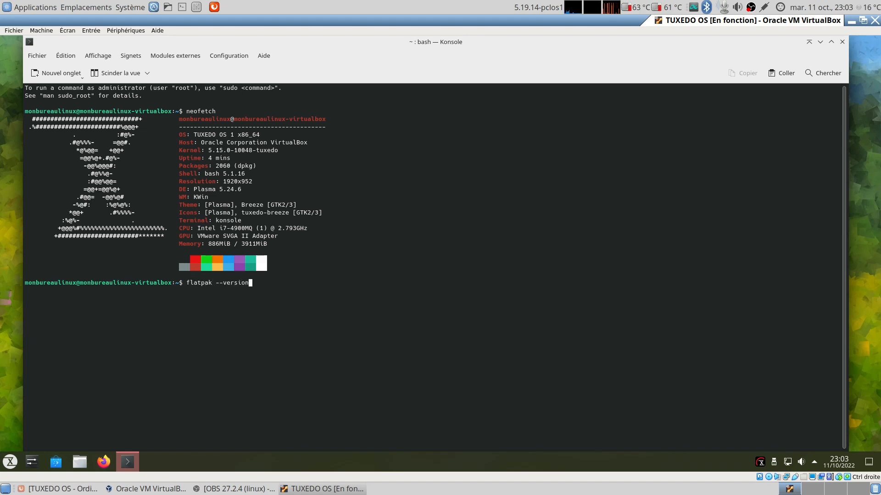
type("on")
key("Return")
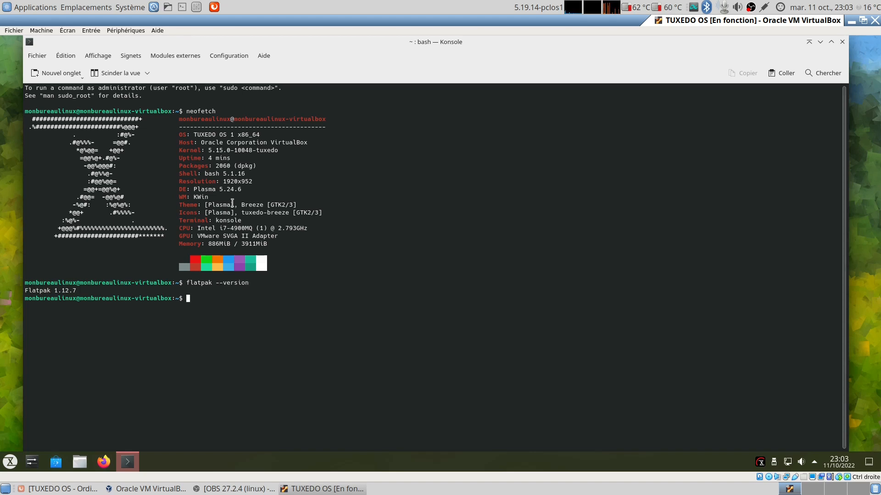
type("snap")
key("Return")
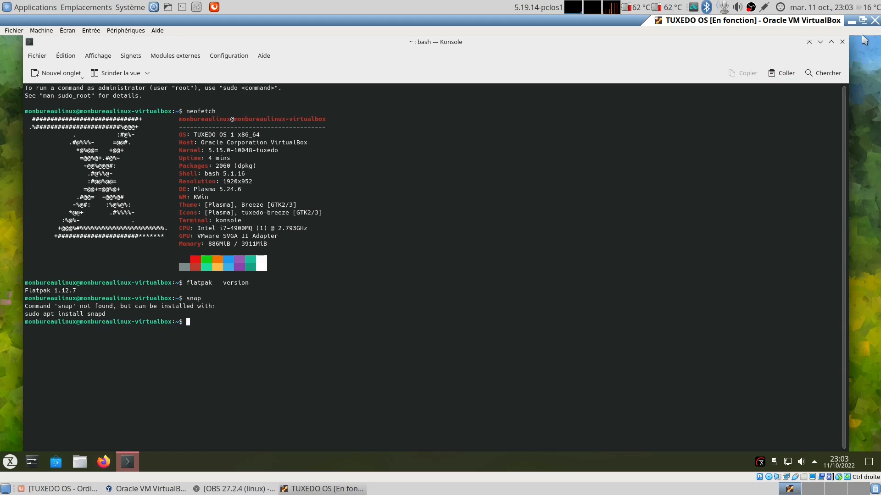
left_click(843, 42)
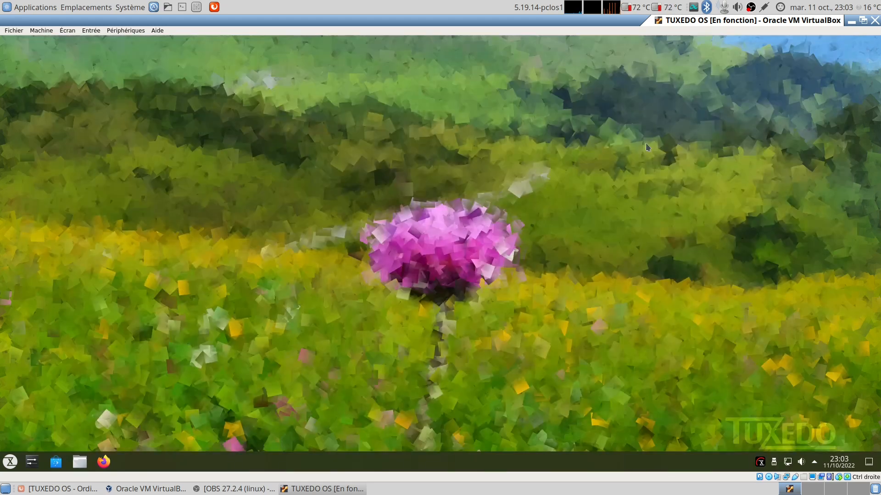
- Open the desktop's wallpaper settings to view the available backgrounds and cancel without choosing one
right_click(365, 89)
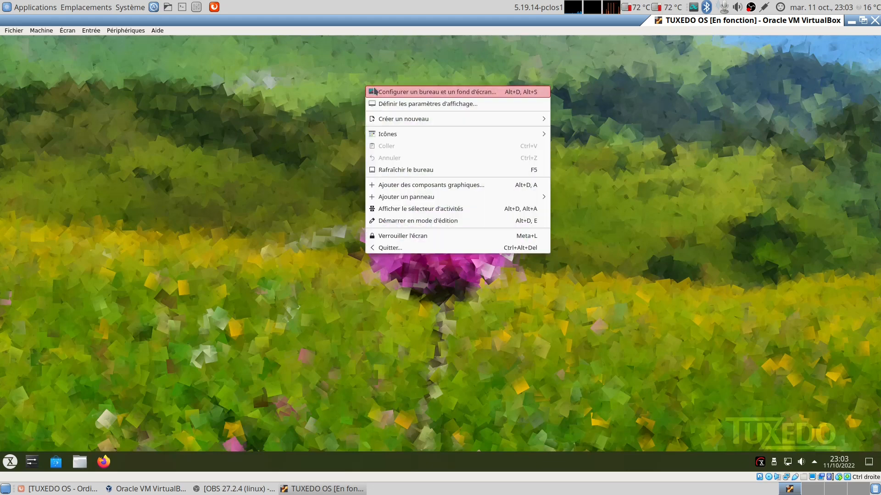
left_click(412, 92)
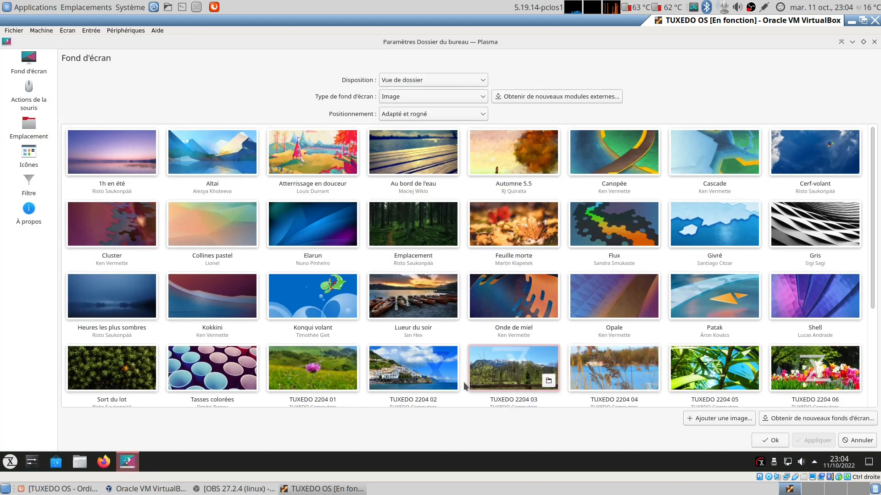
left_click(850, 439)
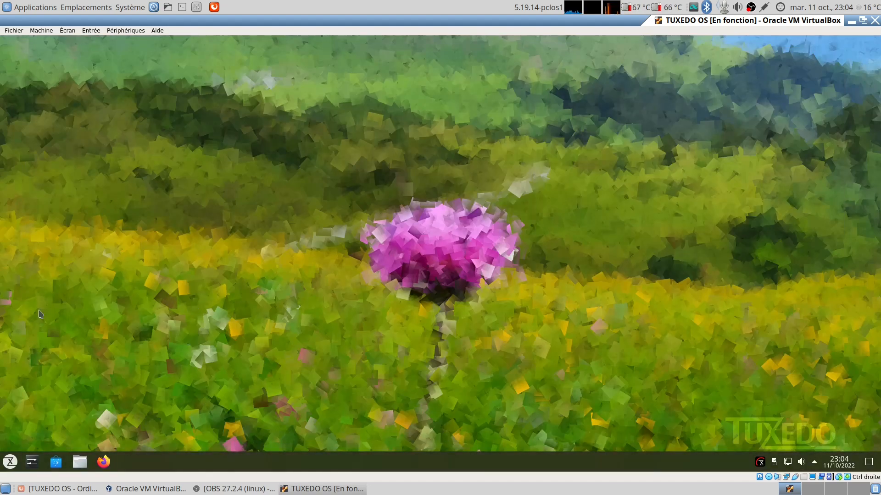
- Open TUXEDO Control Center from the TUXEDO application category to view its dashboard, and close it
left_click(10, 462)
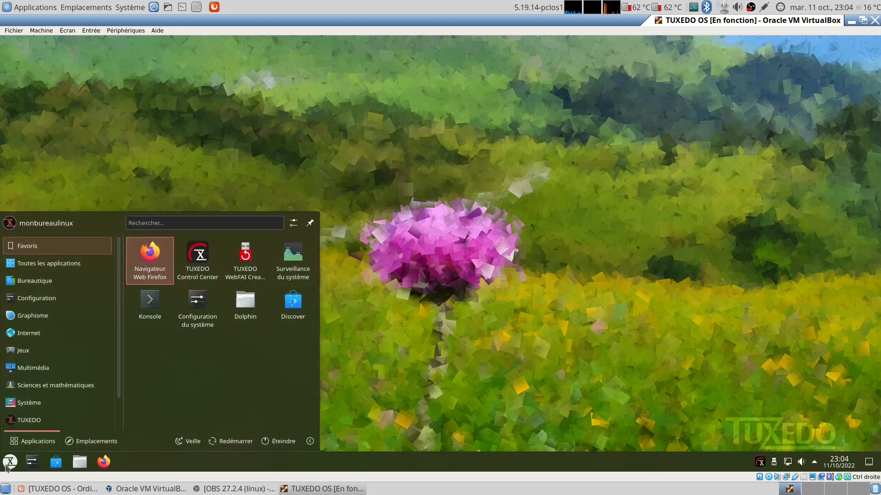
left_click(24, 423)
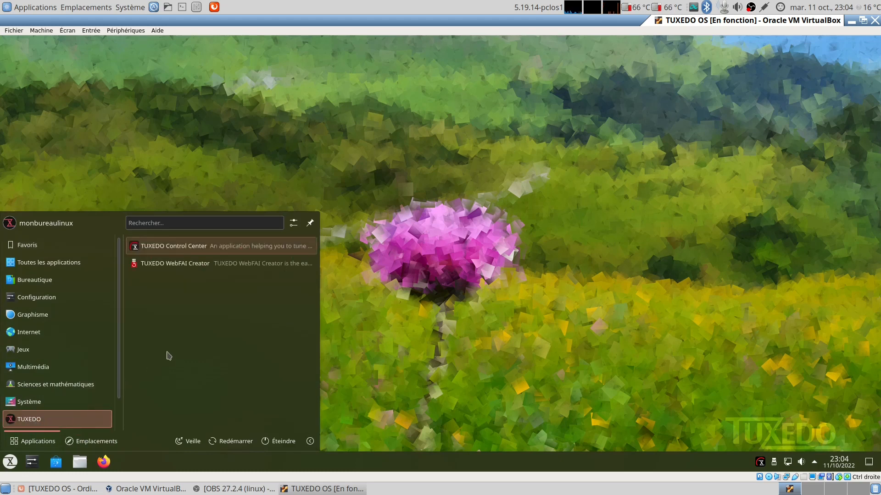
left_click(178, 249)
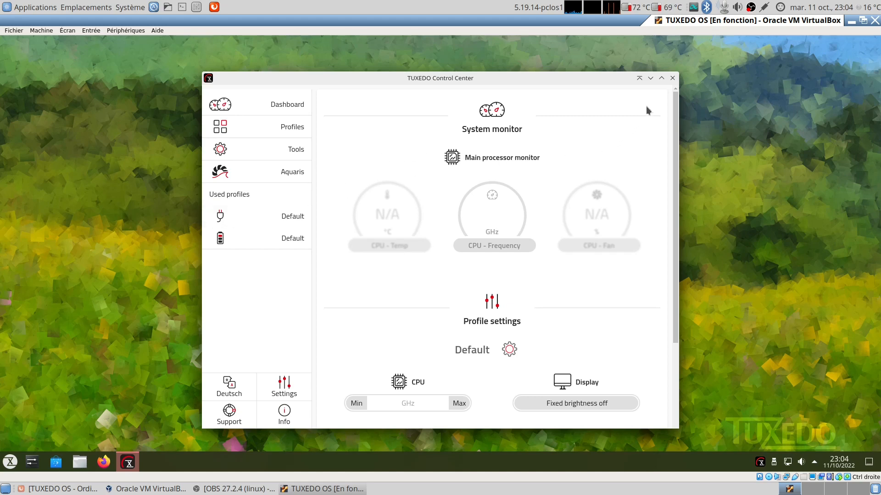
left_click(673, 79)
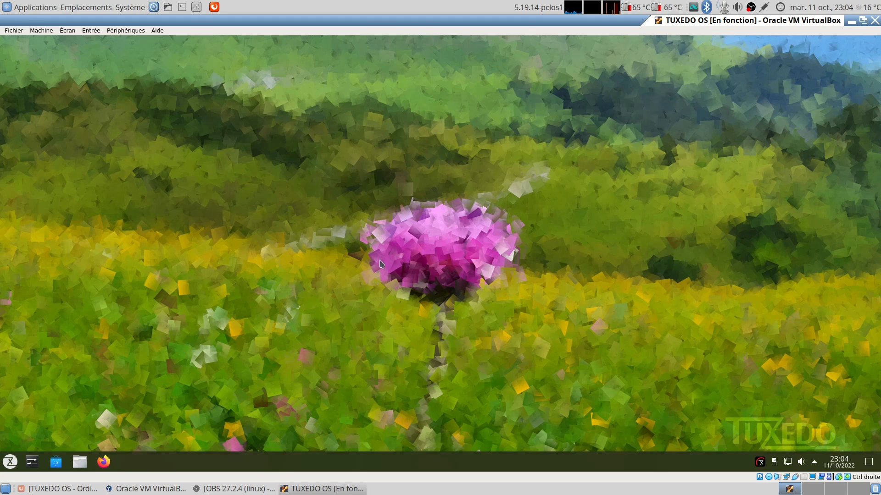
- Shut down the TUXEDO OS virtual machine from within the guest system and confirm the shutdown
left_click(10, 461)
left_click(280, 441)
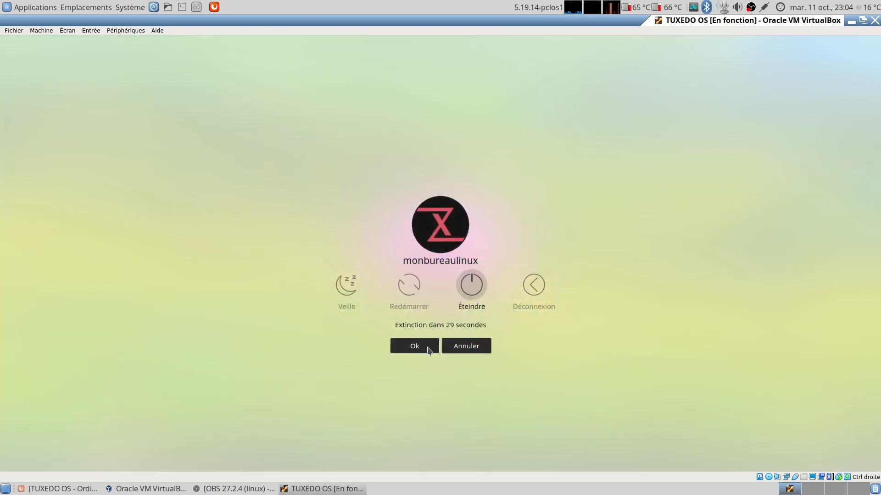
left_click(471, 299)
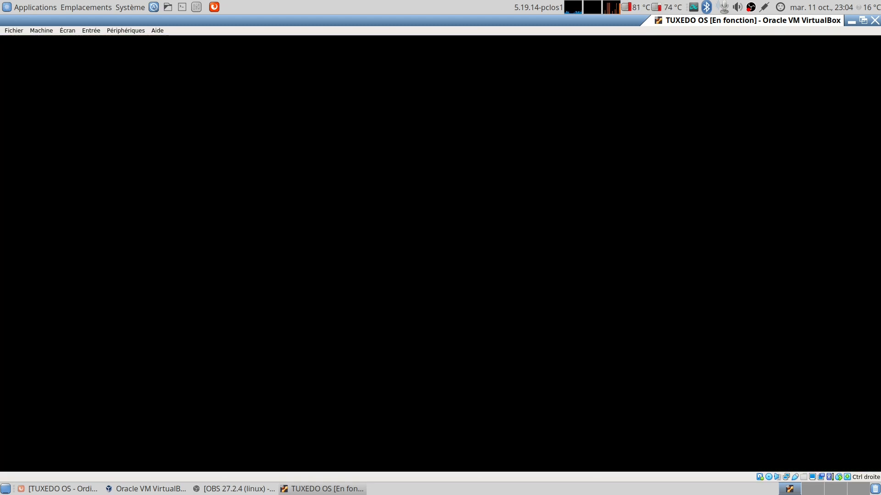